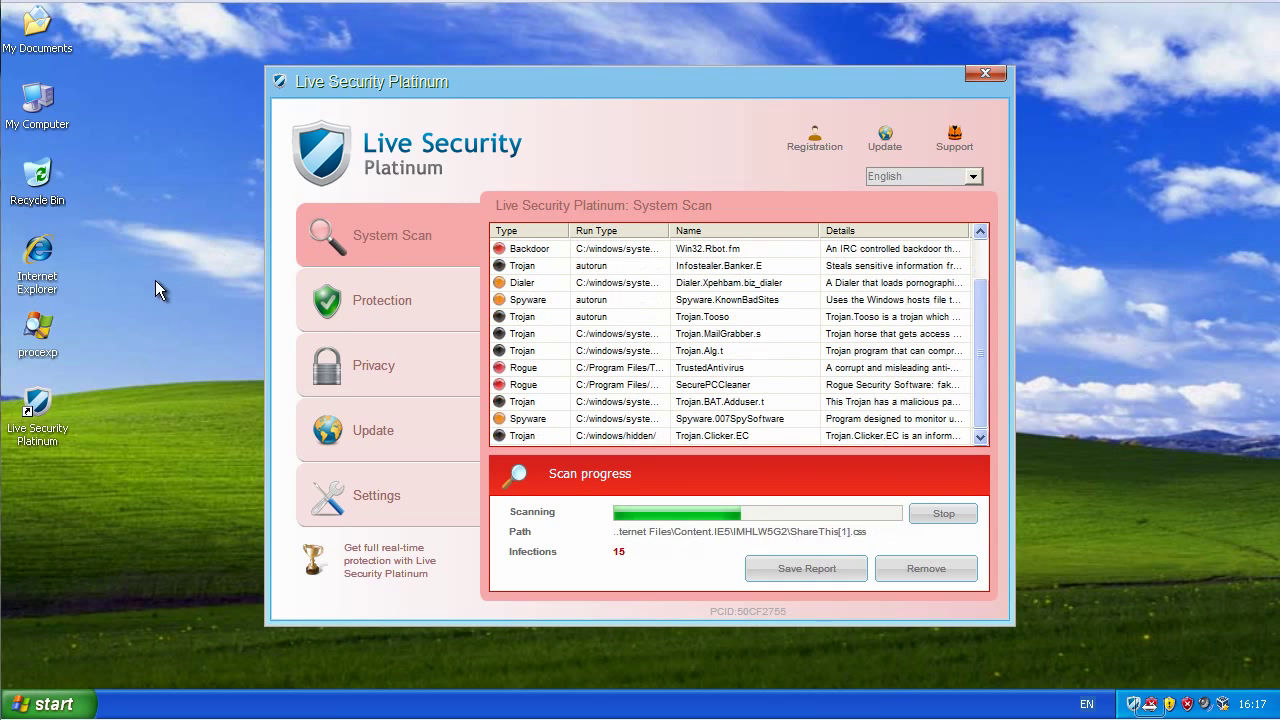
- Open the Live Security Platinum desktop shortcut's properties and inspect its Target and Start in paths
{"action": "left_click", "coordinate": [45, 425]}
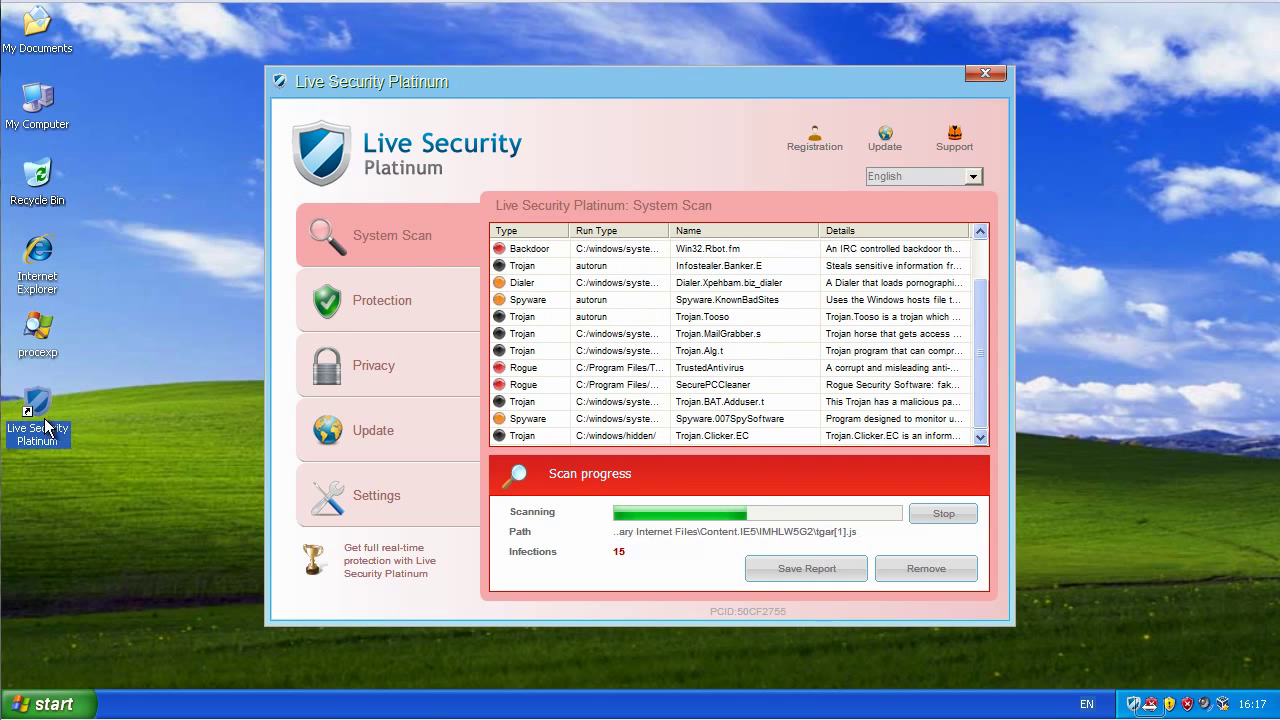
{"action": "right_click", "coordinate": [45, 425]}
{"action": "left_click", "coordinate": [247, 706]}
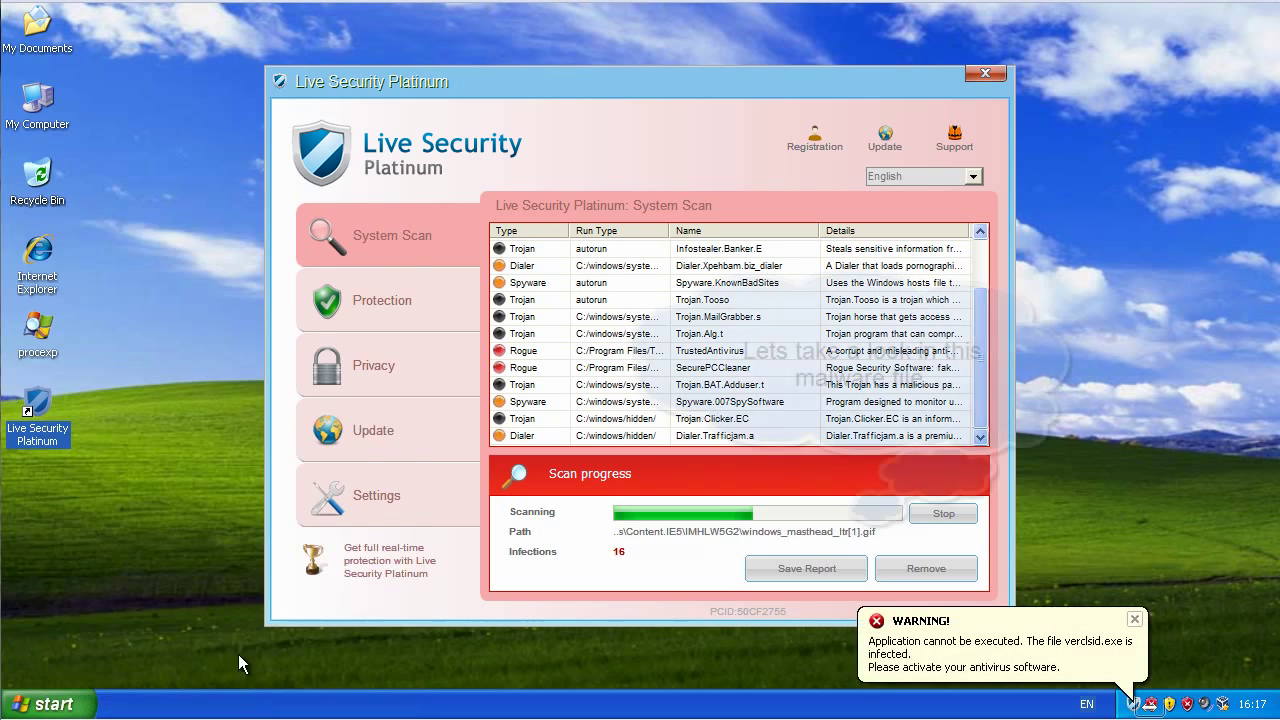
{"action": "left_click", "coordinate": [323, 357]}
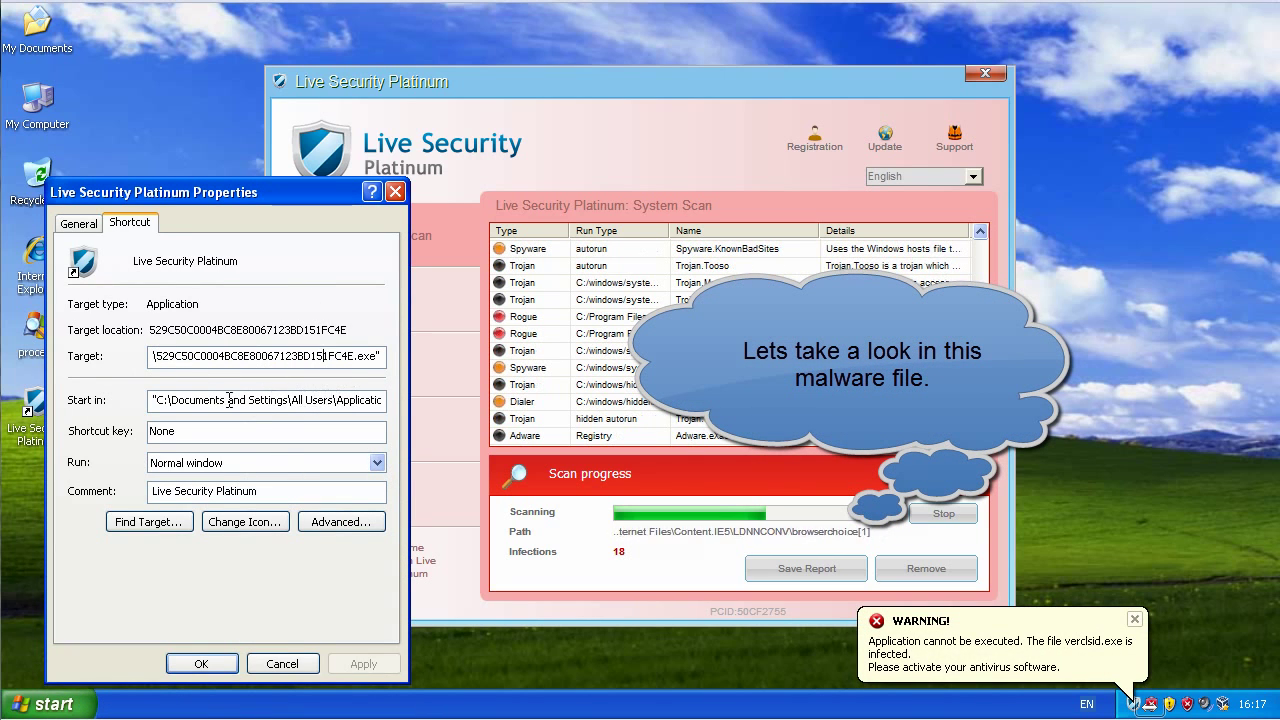
{"action": "left_click_drag", "start_coordinate": [156, 400], "coordinate": [374, 402]}
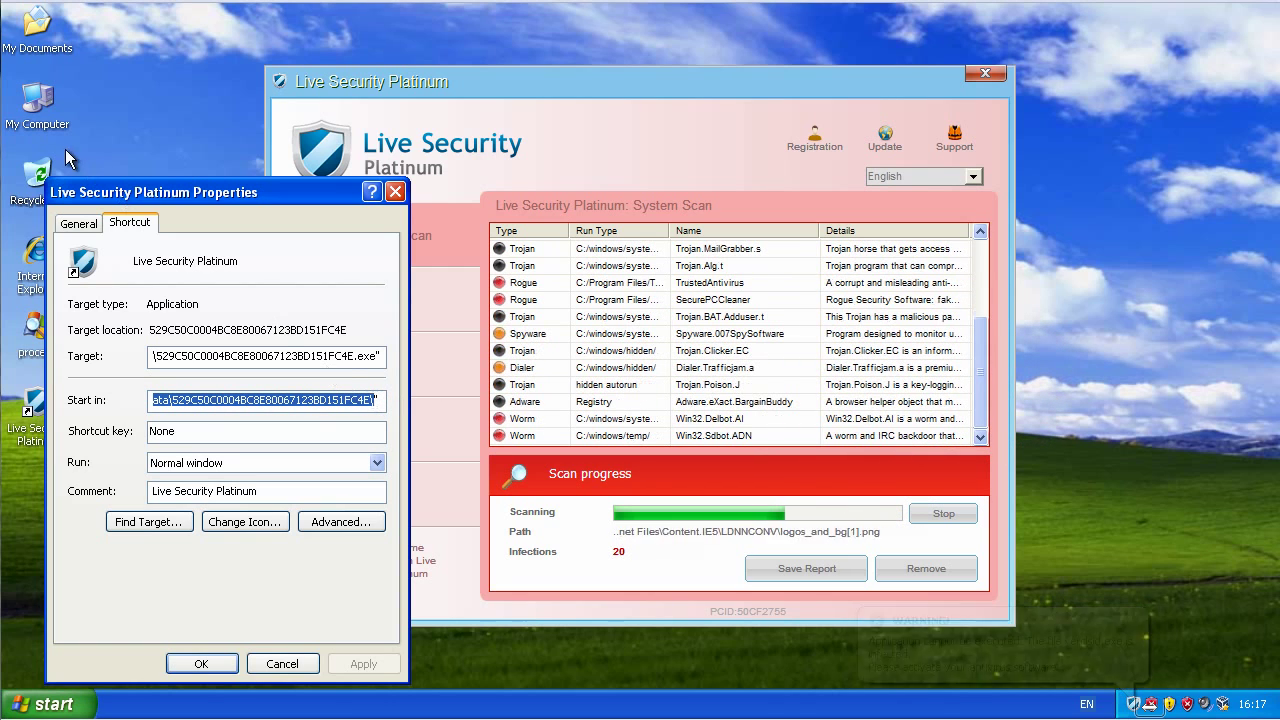
- Browse from My Computer to the C:\Documents and Settings\All Users folder
{"action": "left_click", "coordinate": [34, 108]}
{"action": "double_click", "coordinate": [36, 110]}
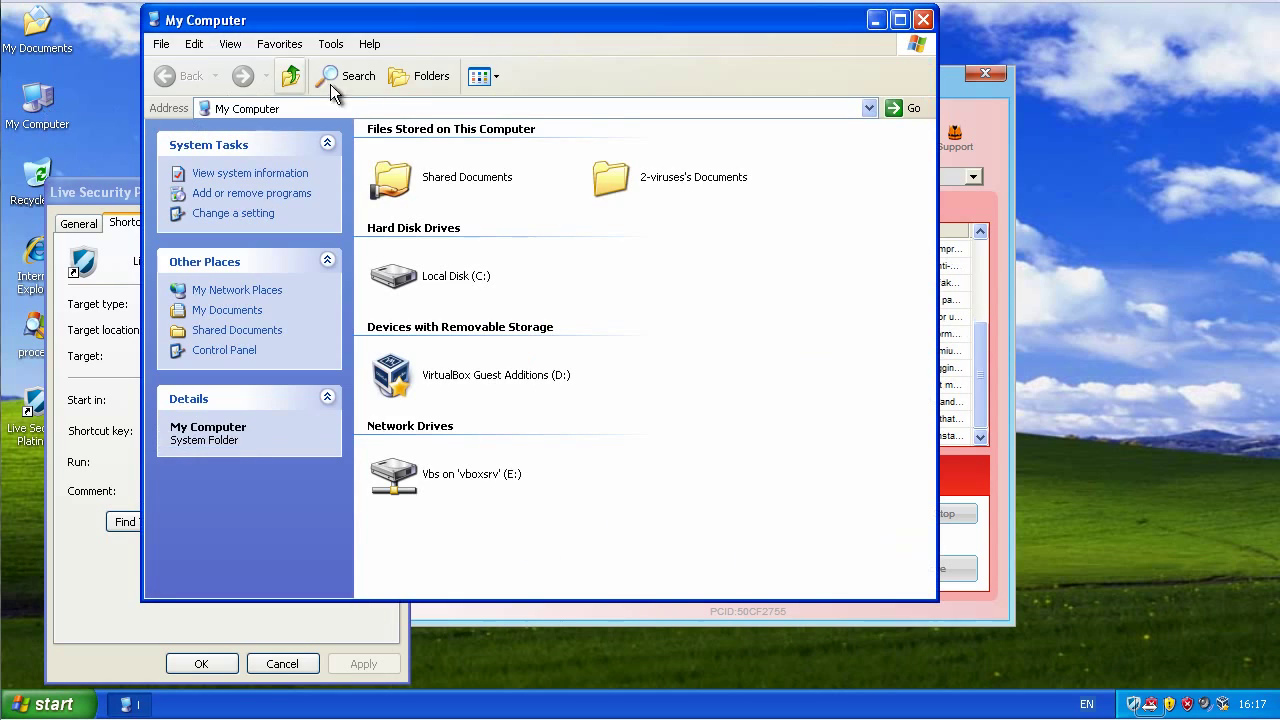
{"action": "left_click", "coordinate": [385, 107]}
{"action": "key", "text": "BackSpace"}
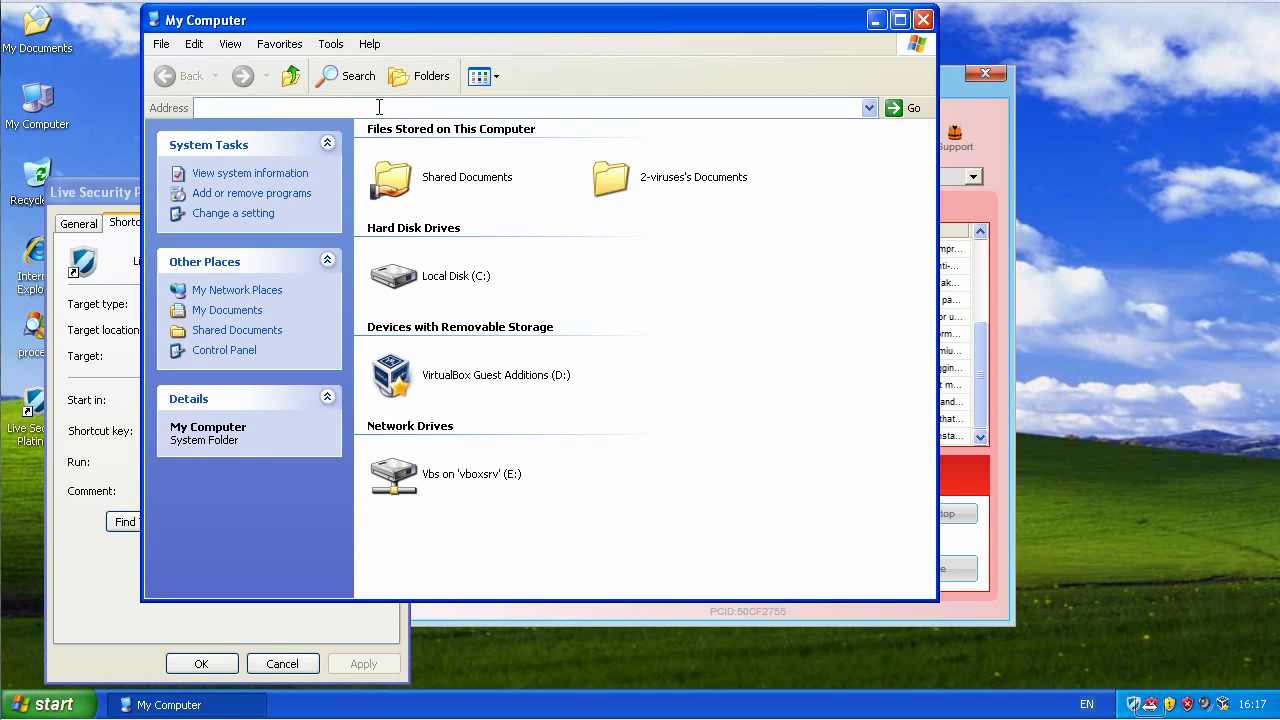
{"action": "double_click", "coordinate": [441, 278]}
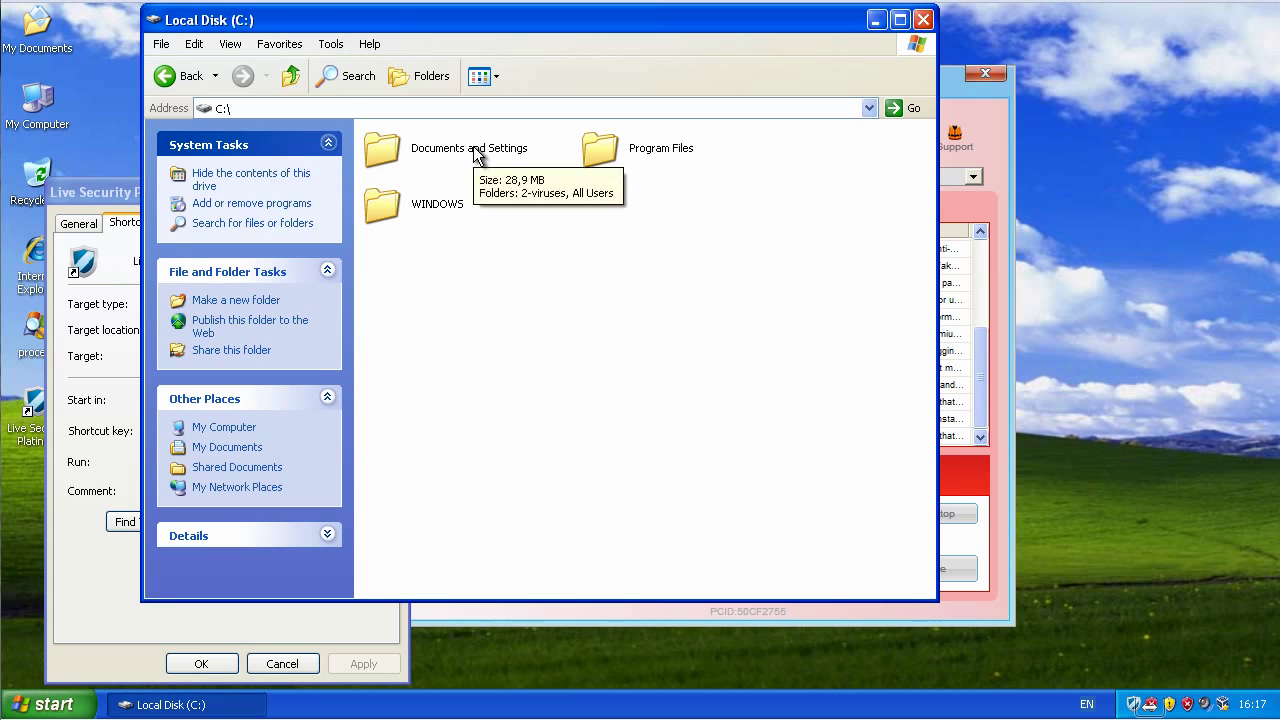
{"action": "double_click", "coordinate": [475, 150]}
{"action": "double_click", "coordinate": [634, 152]}
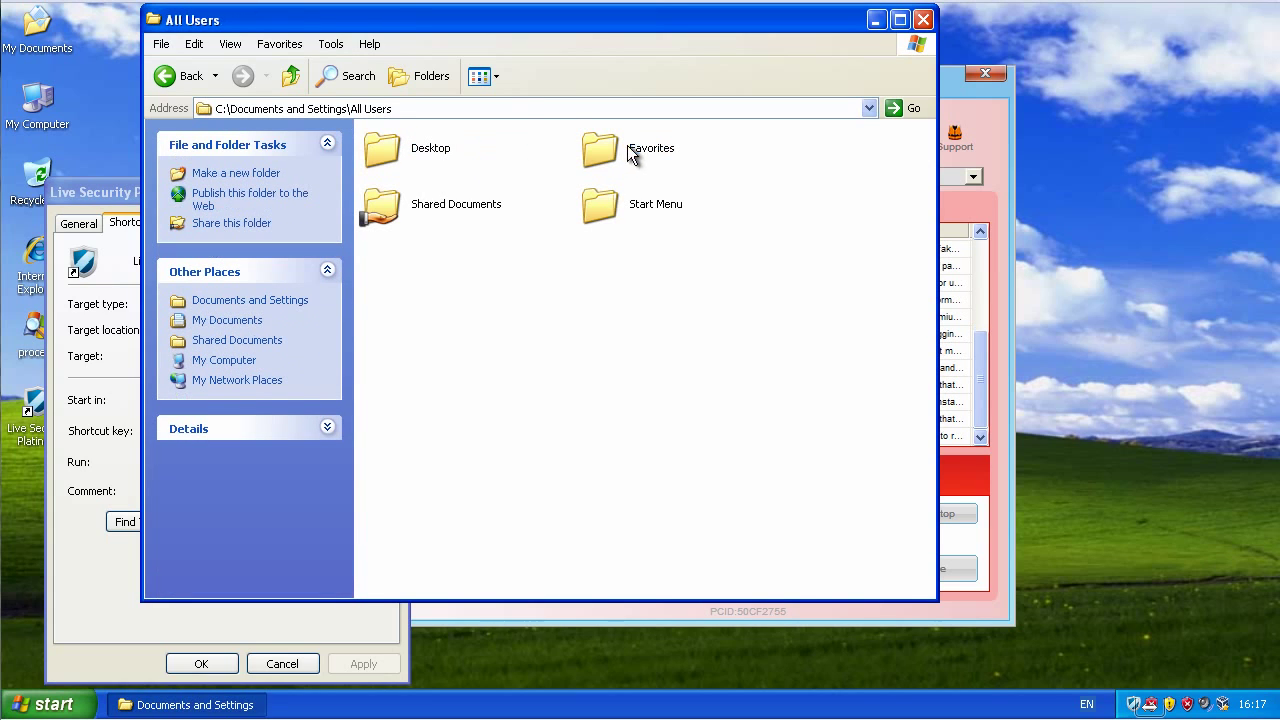
- Go to C:\Documents and Settings\All Users\Application Data and open the 529C50C0004BC8E80067123BD151FC4E folder
{"action": "left_click", "coordinate": [508, 104]}
{"action": "left_click", "coordinate": [508, 104]}
{"action": "type", "text": "\\"}
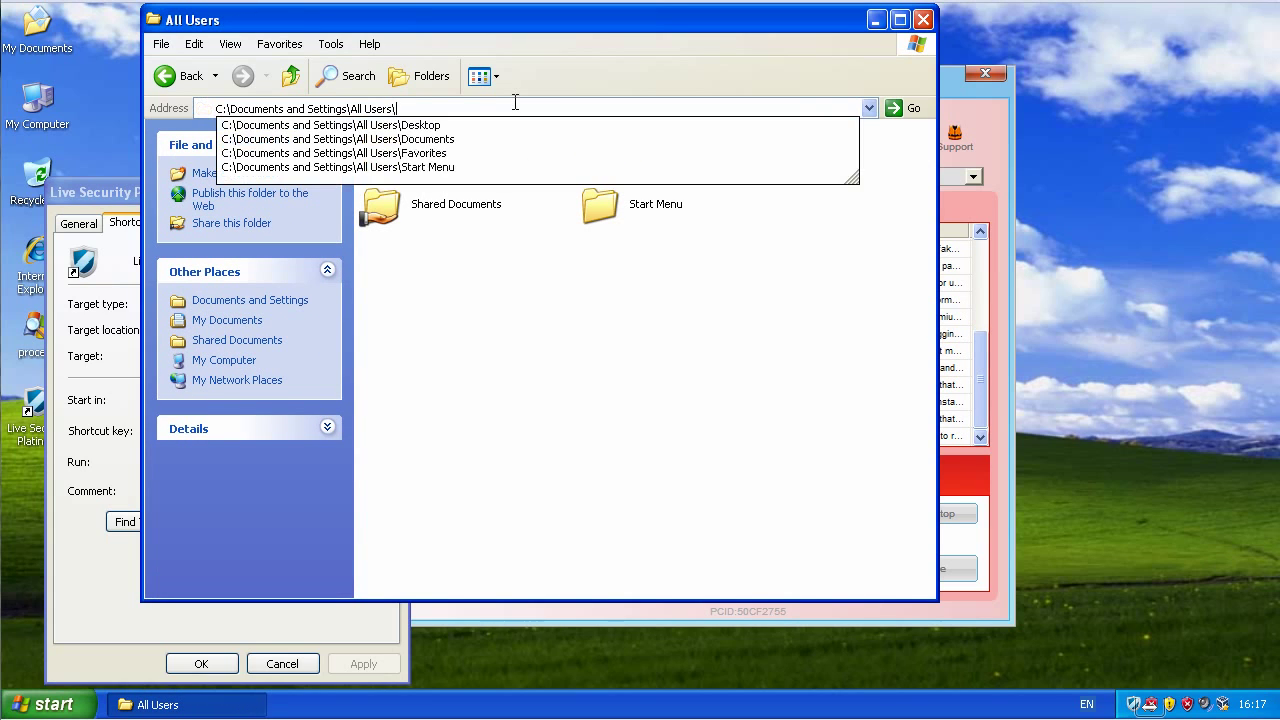
{"action": "type", "text": "Applicati"}
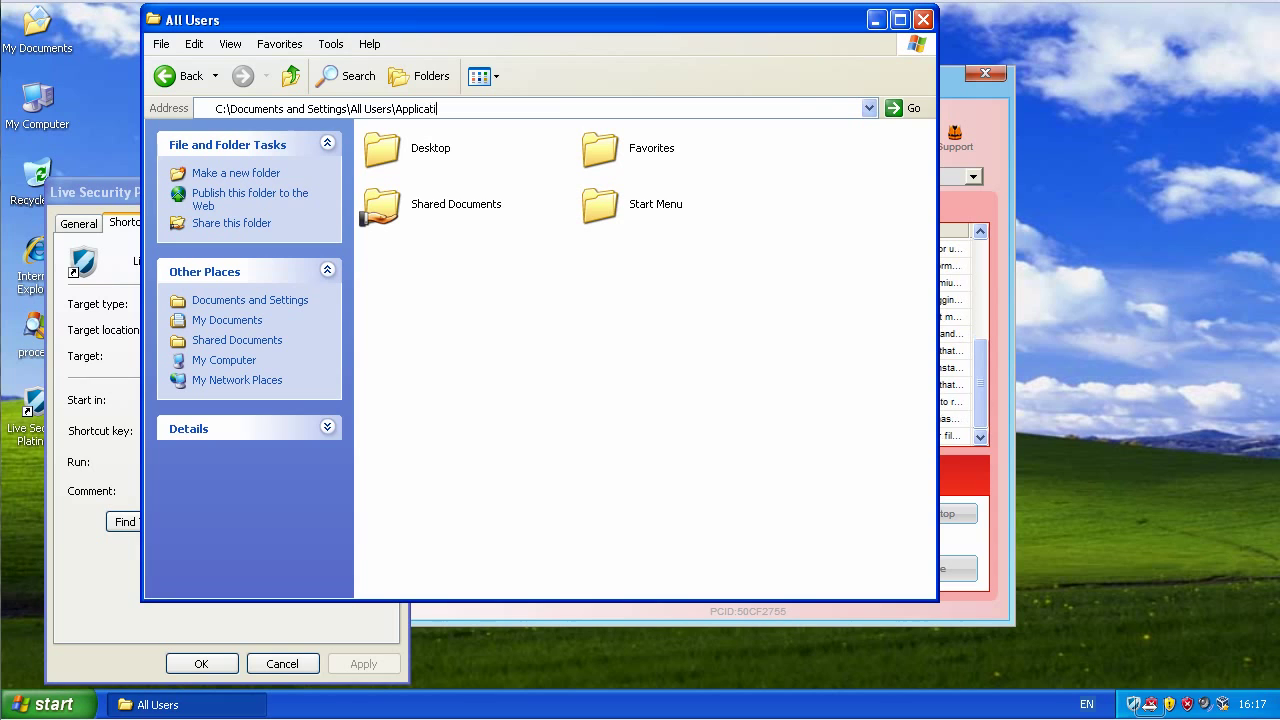
{"action": "type", "text": "on Data"}
{"action": "key", "text": "Return"}
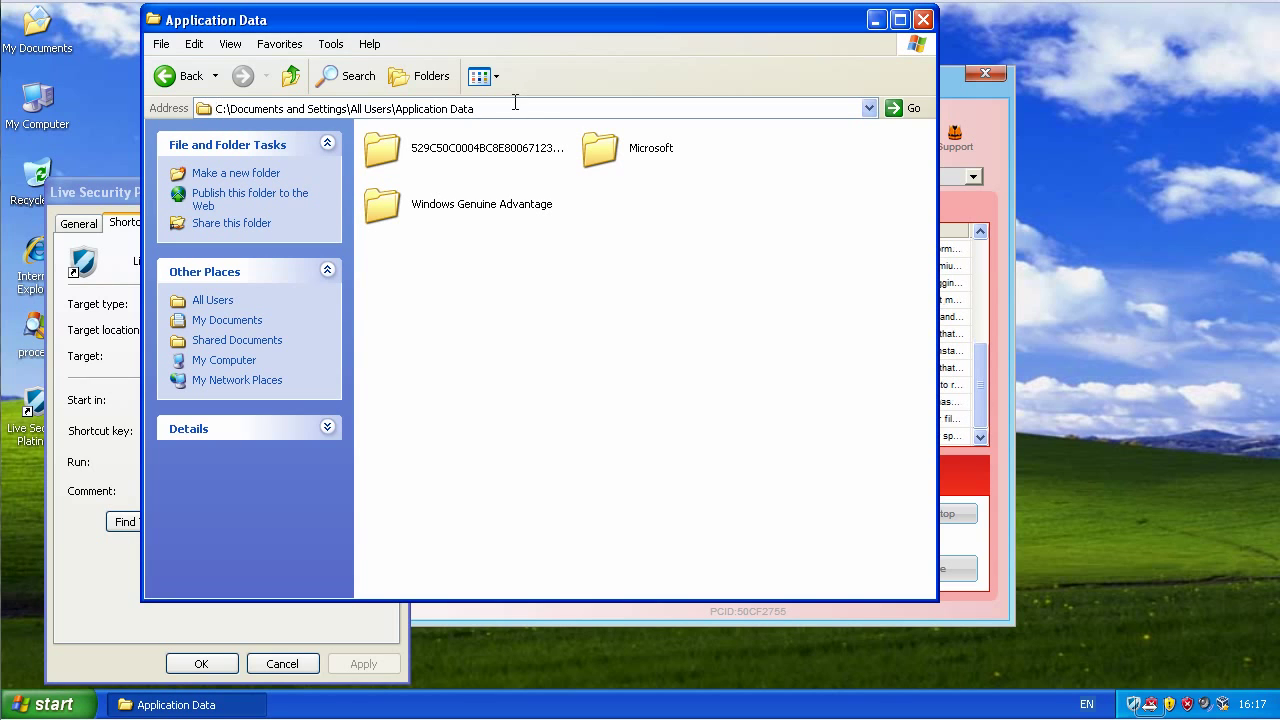
{"action": "double_click", "coordinate": [473, 168]}
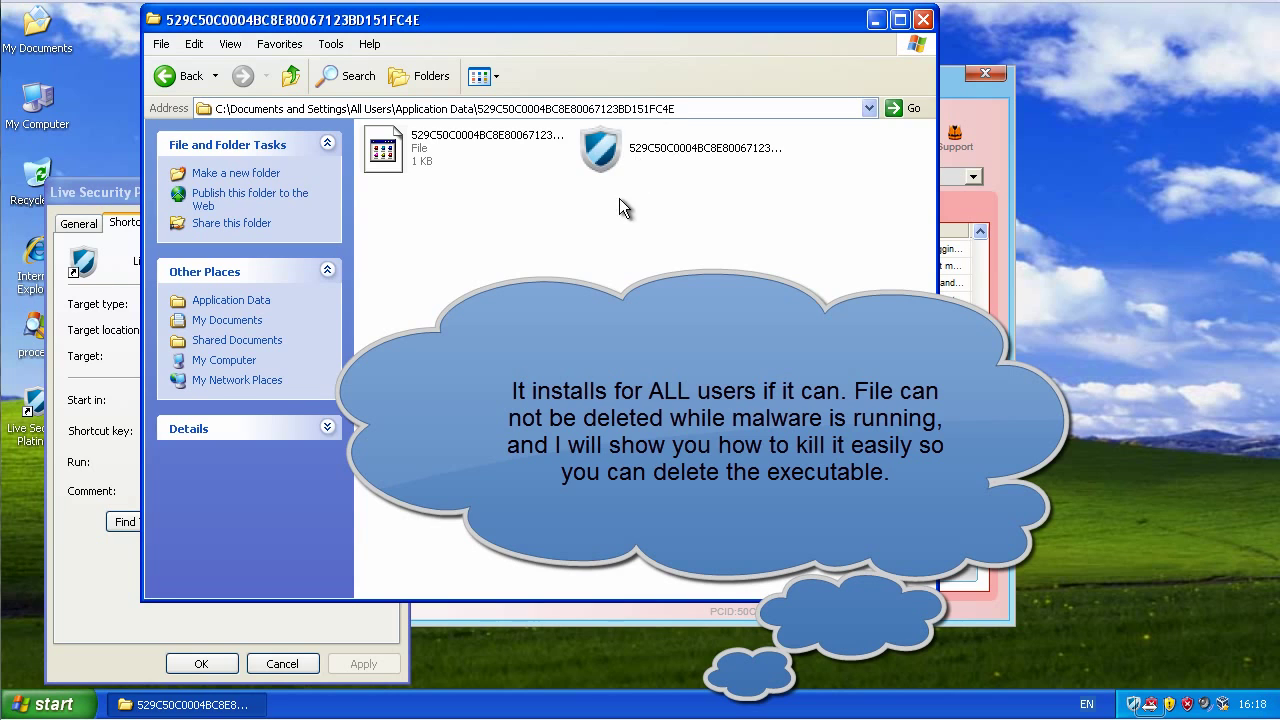
- Try to delete the malware executable with the shield icon in the 529C50C0004BC8E80067123BD151FC4E folder
{"action": "left_click", "coordinate": [647, 167]}
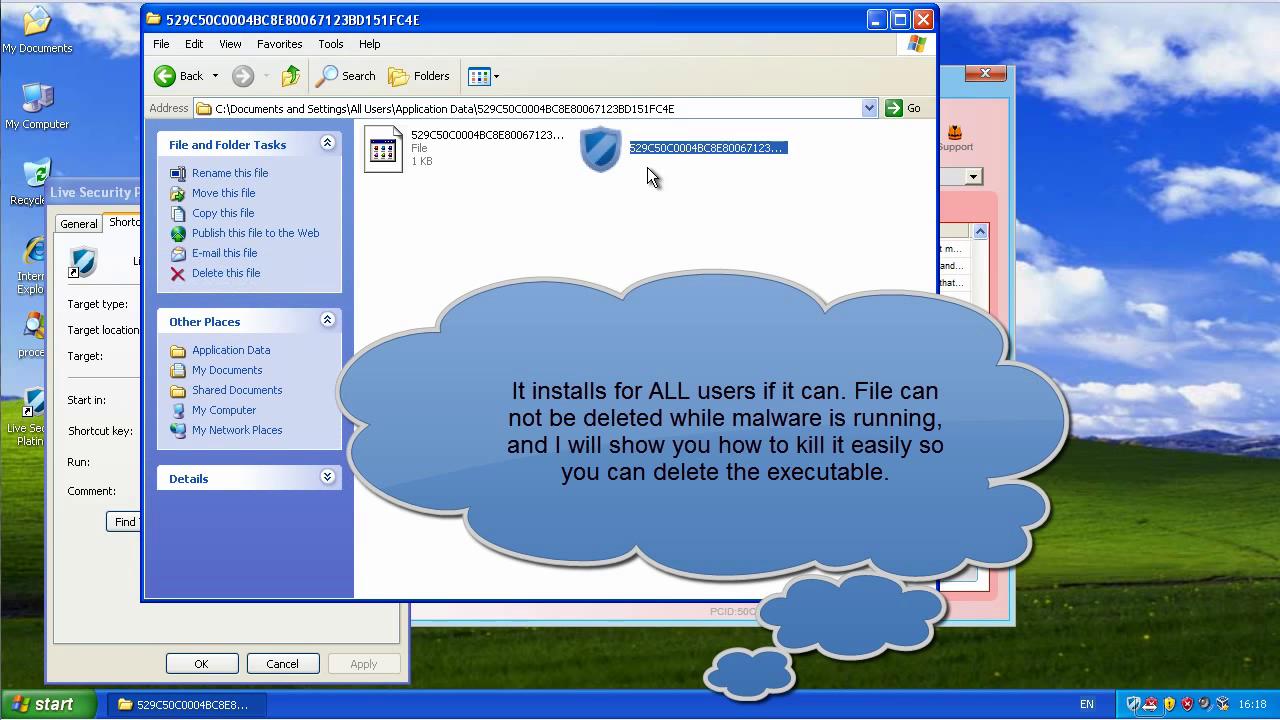
{"action": "key", "text": "Delete"}
{"action": "key", "text": "Escape"}
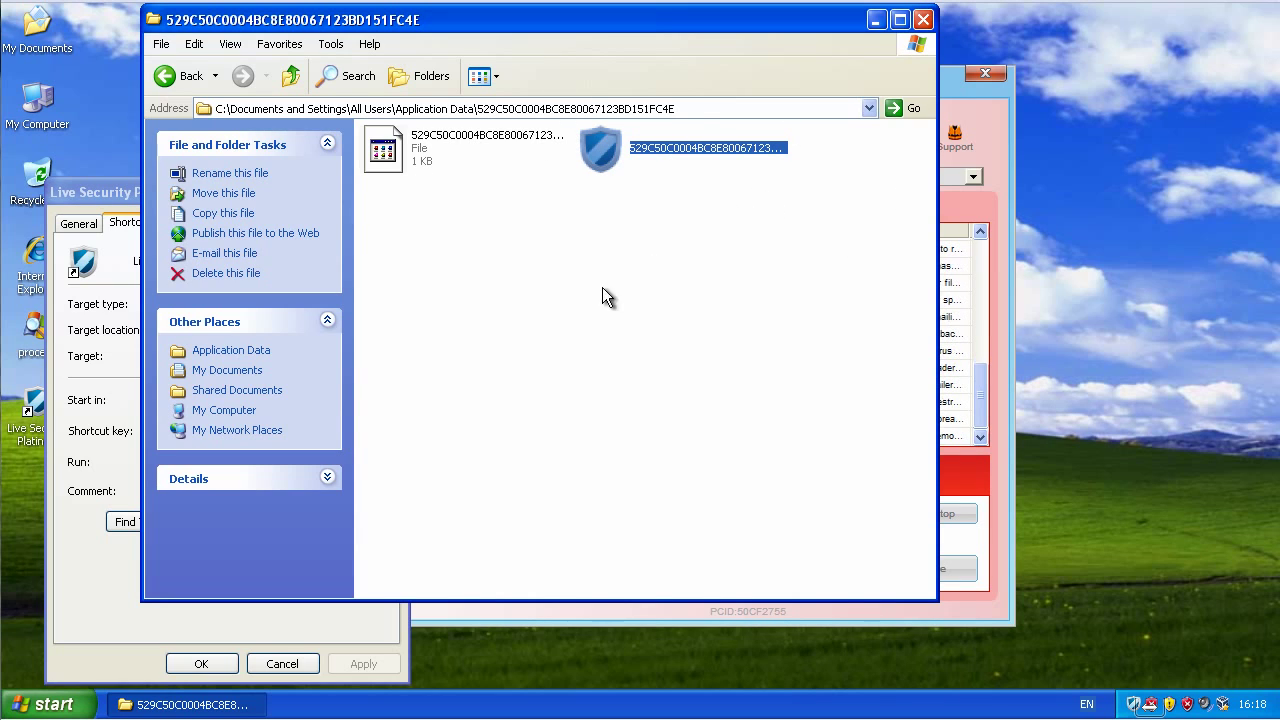
{"action": "key", "text": "Delete"}
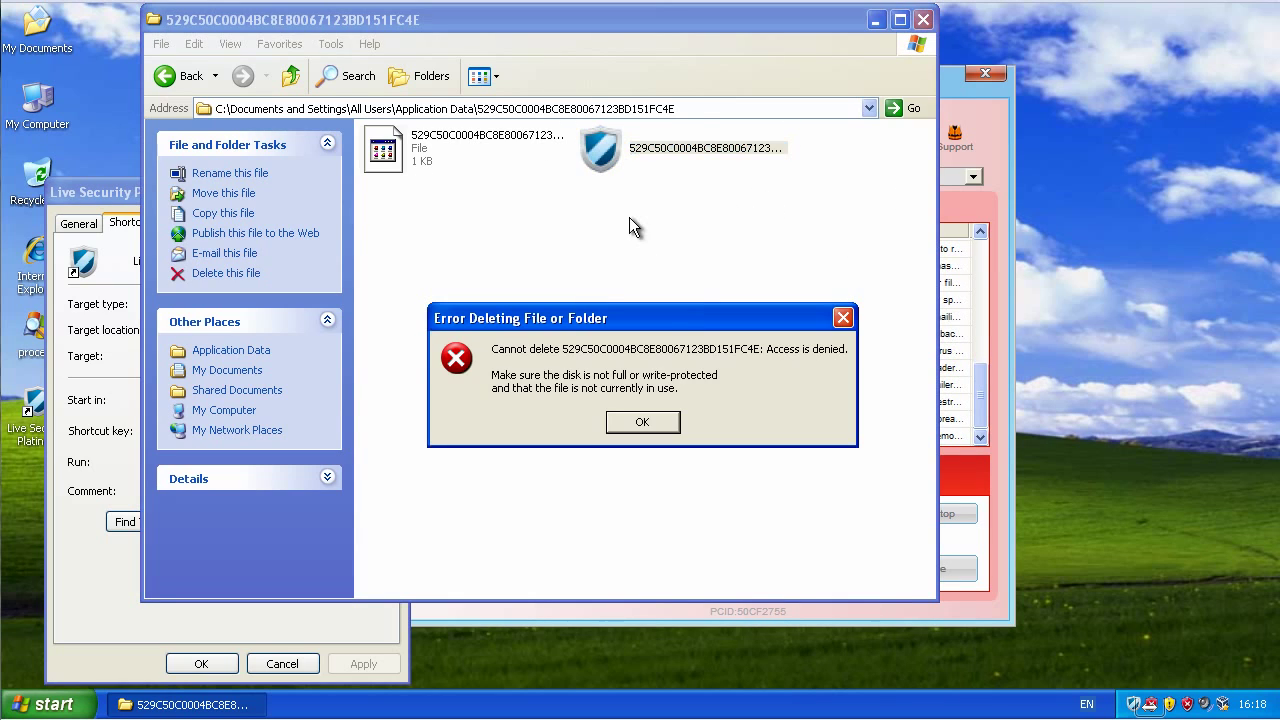
{"action": "left_click", "coordinate": [642, 422]}
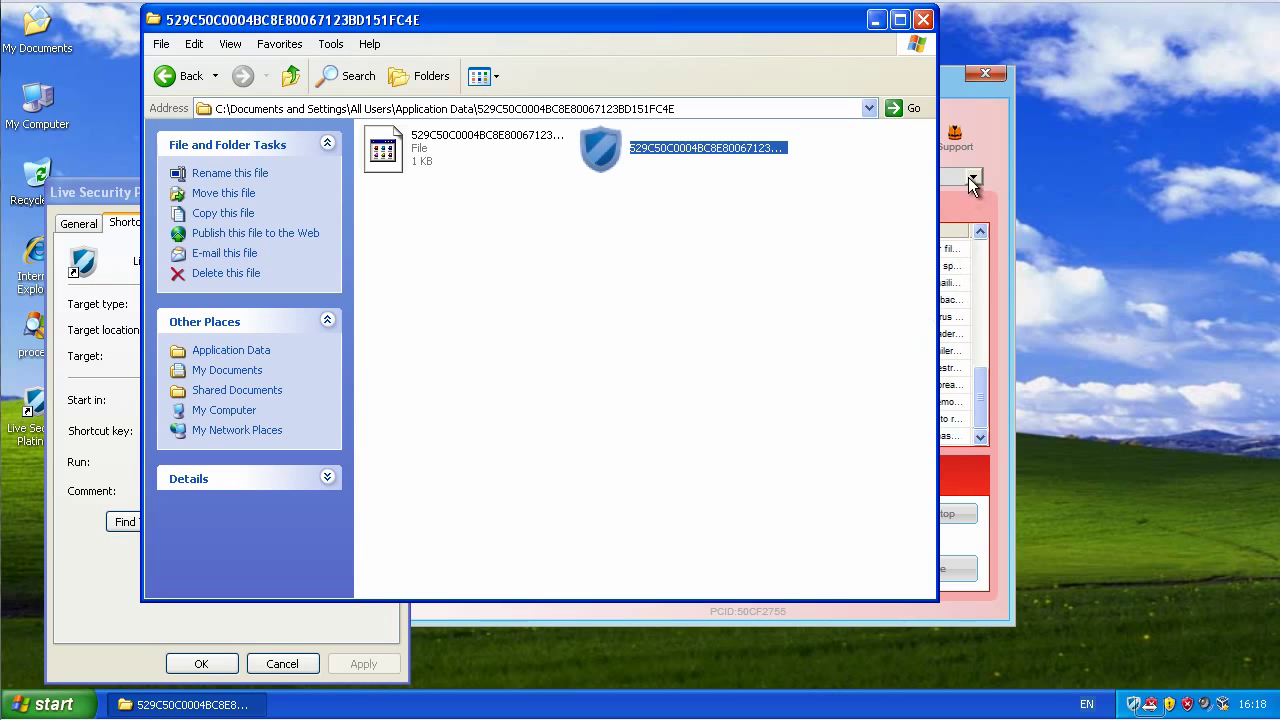
{"action": "left_click", "coordinate": [642, 149]}
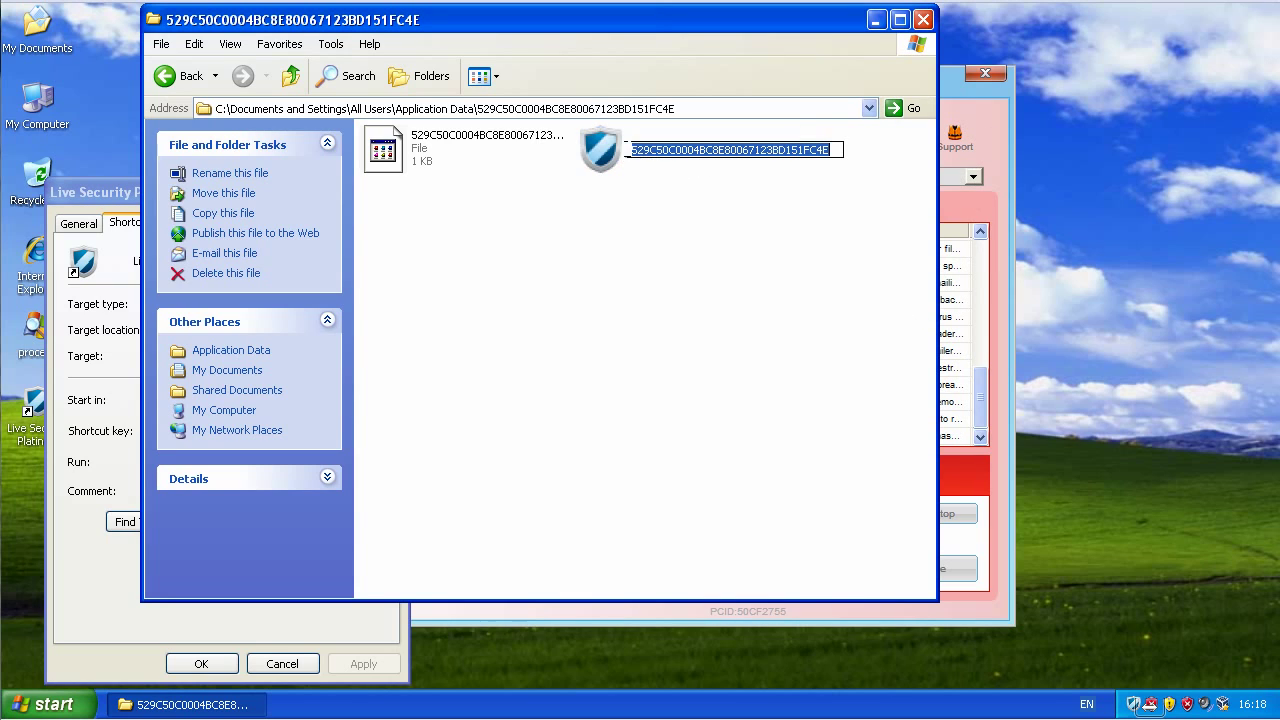
{"action": "left_click", "coordinate": [629, 155]}
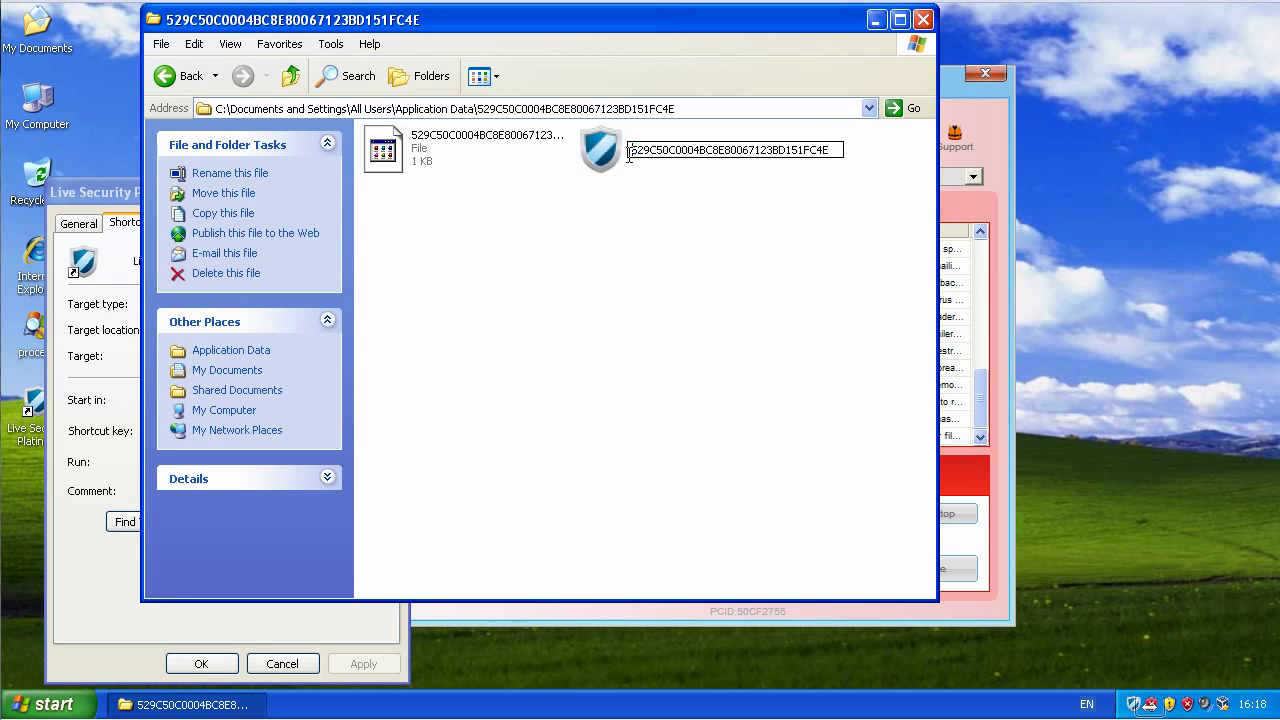
{"action": "left_click", "coordinate": [605, 243]}
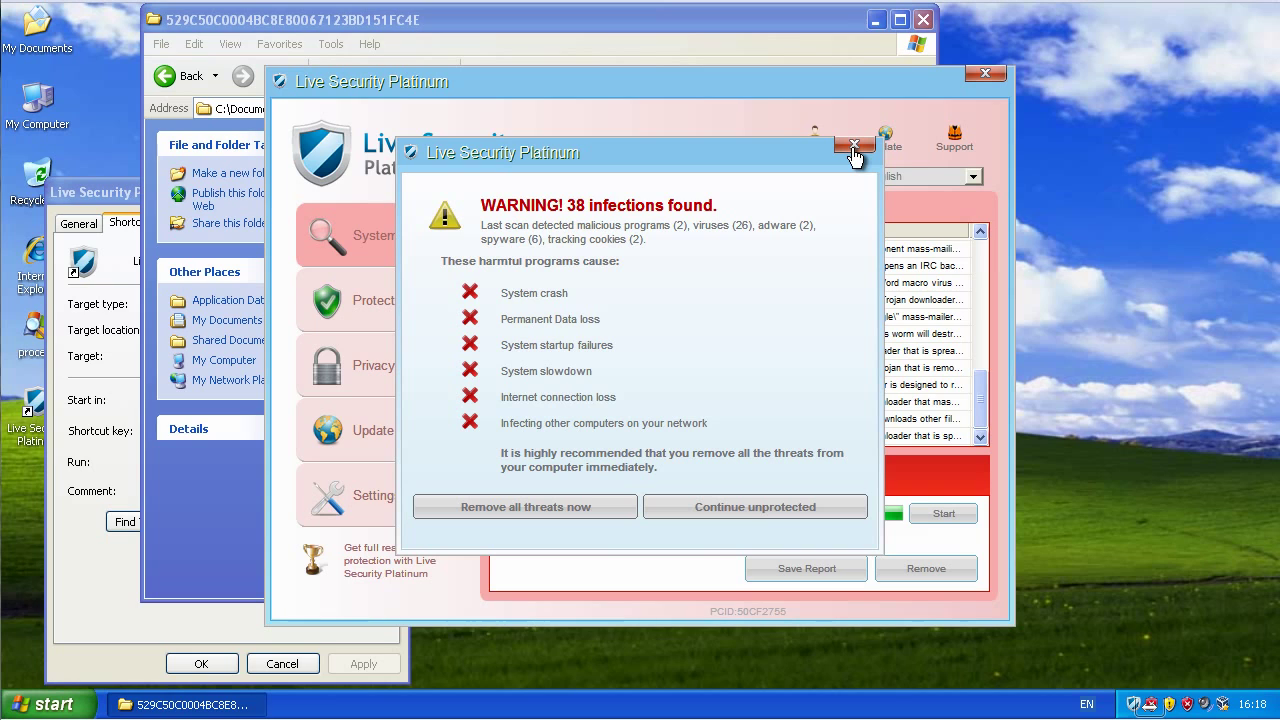
- Dismiss the fake infection warning by continuing unprotected, and close the malware folder and shortcut properties windows
{"action": "left_click", "coordinate": [853, 147]}
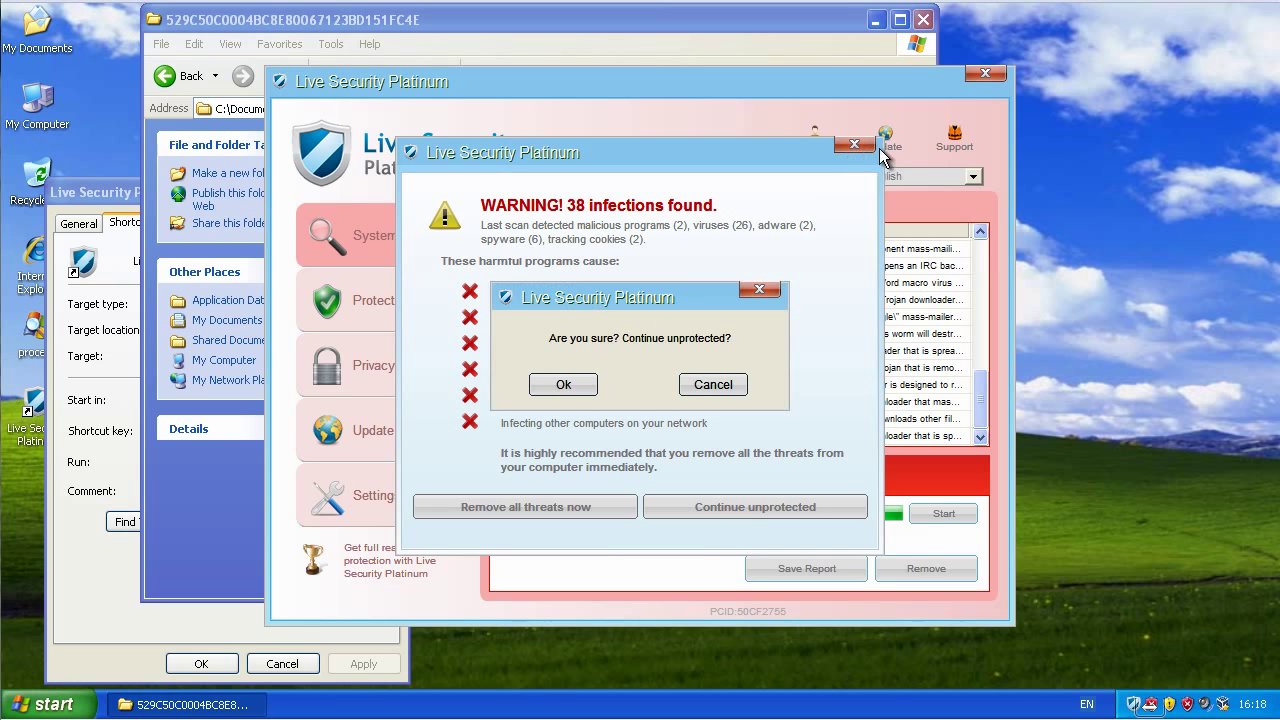
{"action": "left_click", "coordinate": [568, 385]}
{"action": "left_click", "coordinate": [802, 32]}
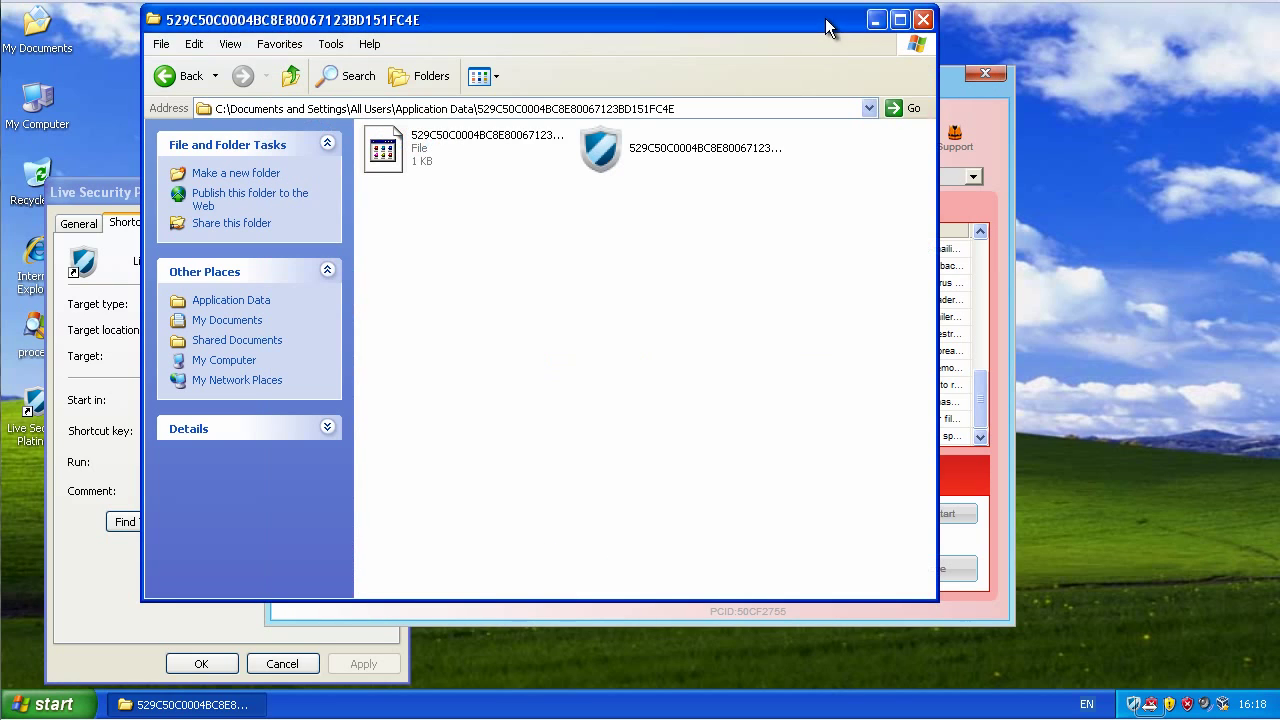
{"action": "left_click", "coordinate": [924, 20]}
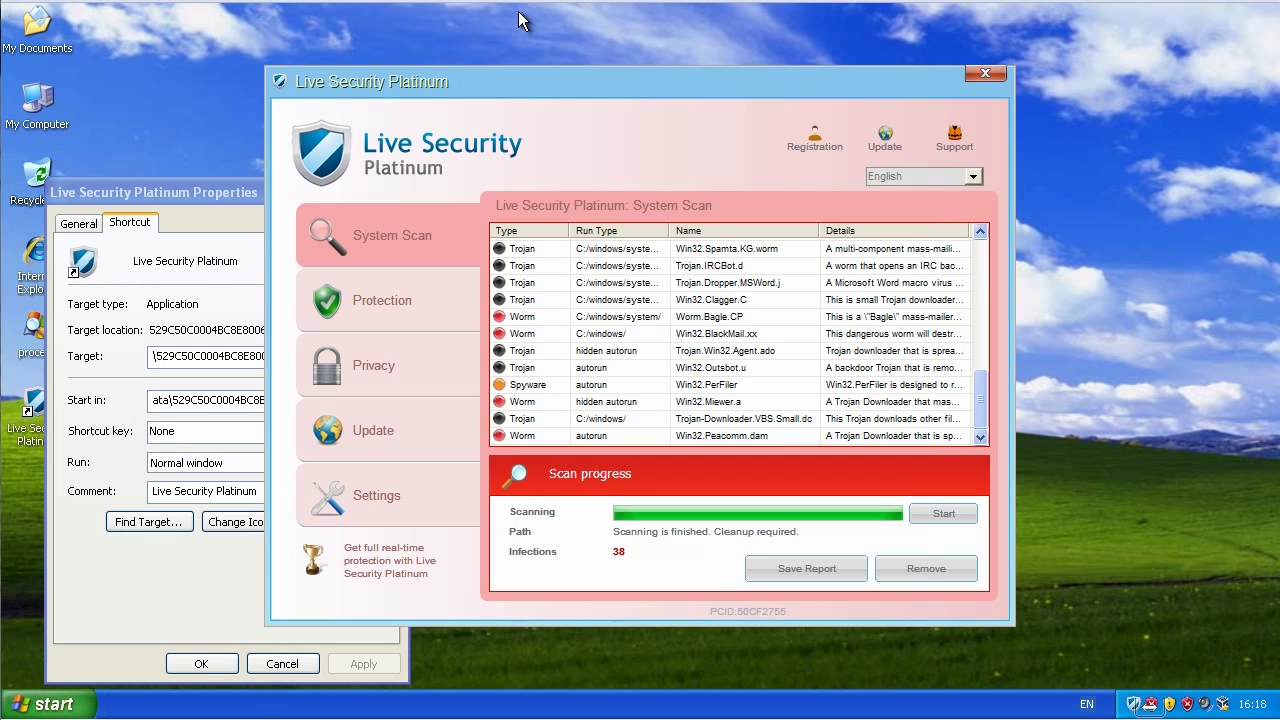
{"action": "left_click", "coordinate": [224, 192]}
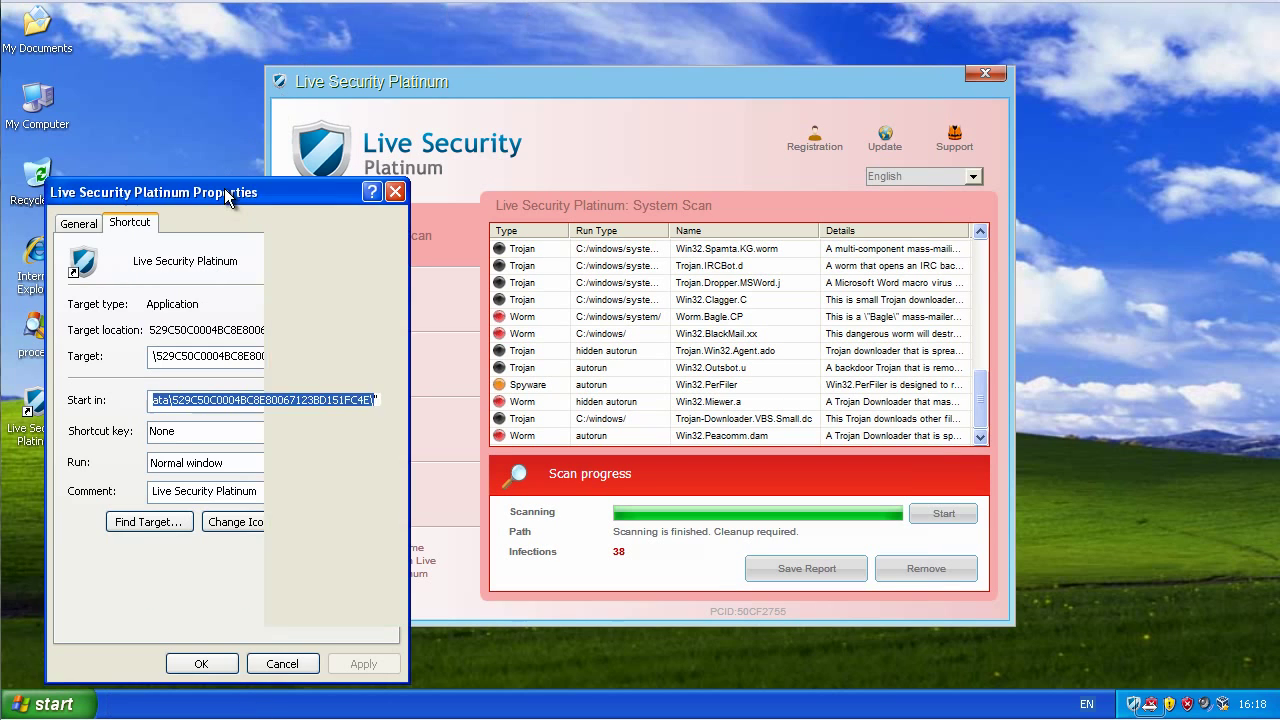
{"action": "left_click", "coordinate": [397, 192]}
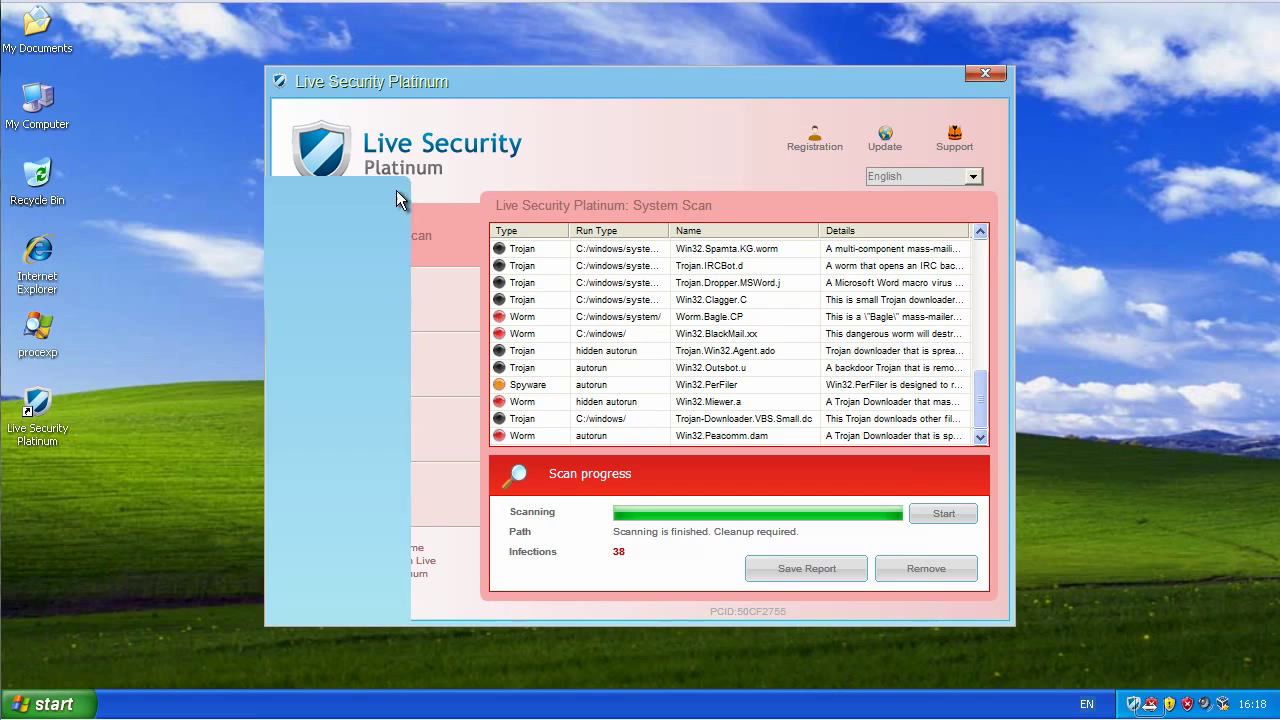
{"action": "double_click", "coordinate": [42, 258]}
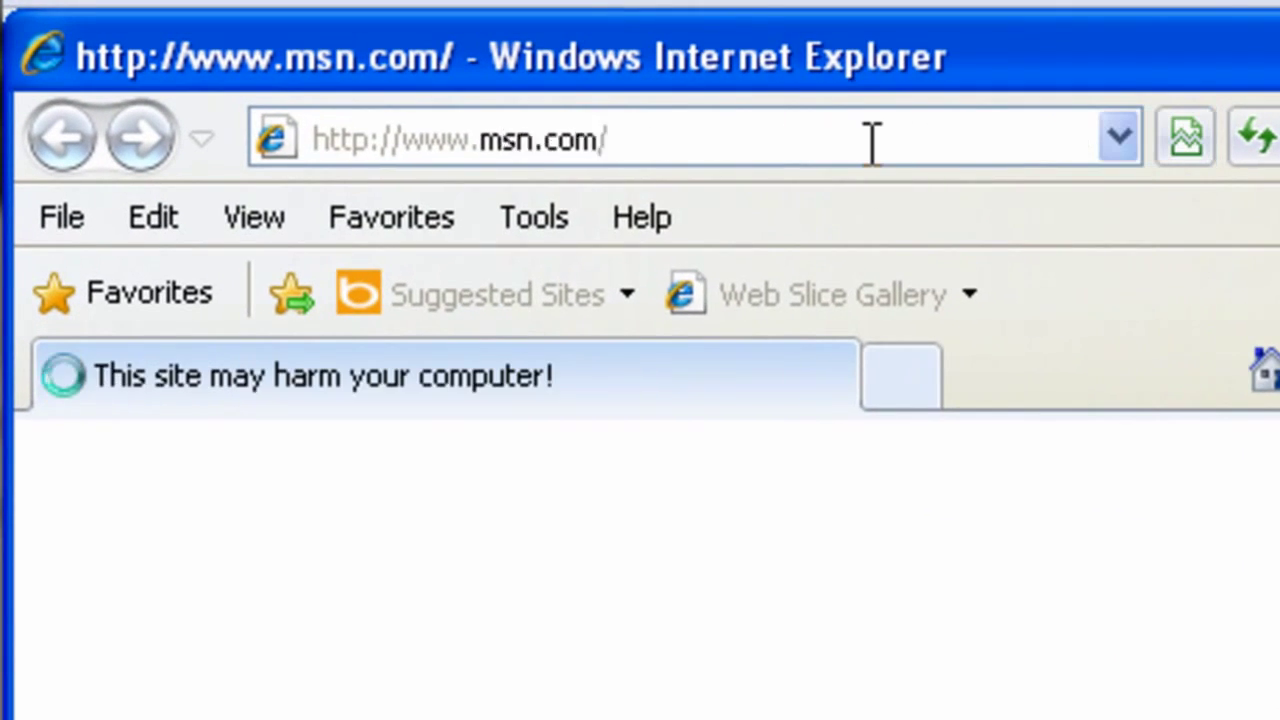
{"action": "left_click", "coordinate": [872, 140]}
{"action": "type", "text": "www.2-vir"}
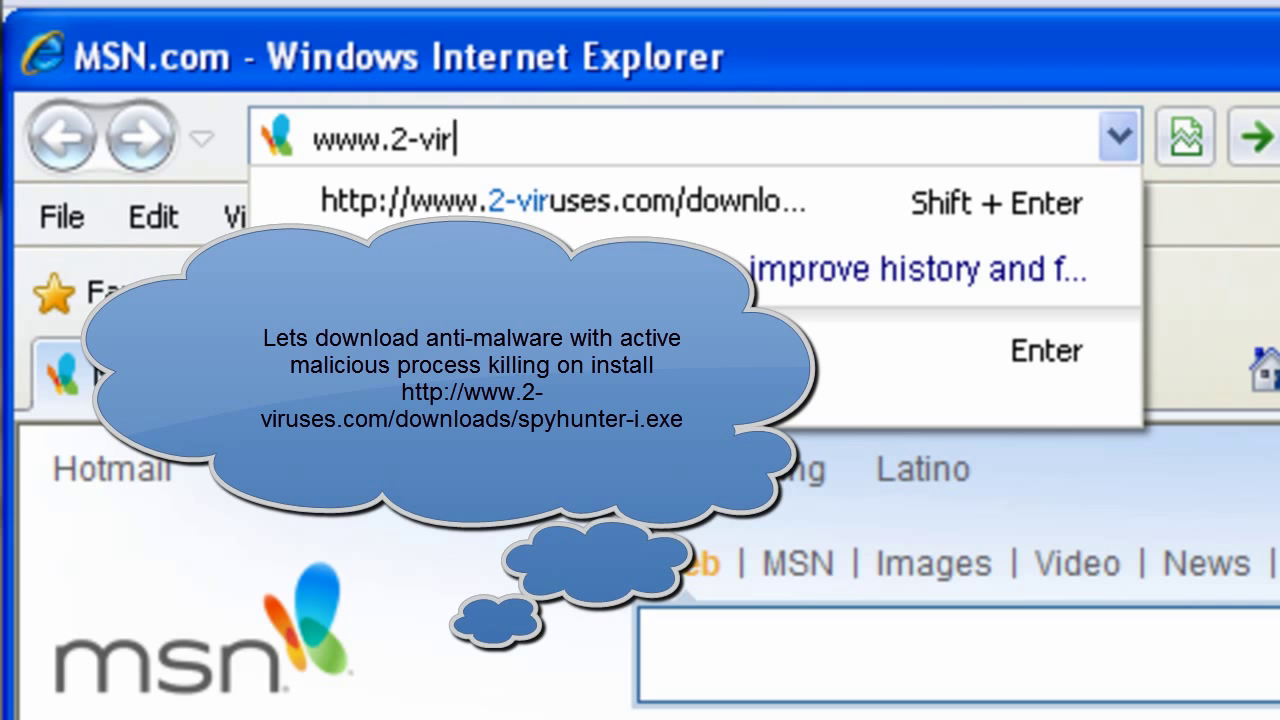
{"action": "type", "text": "uses.com/dow"}
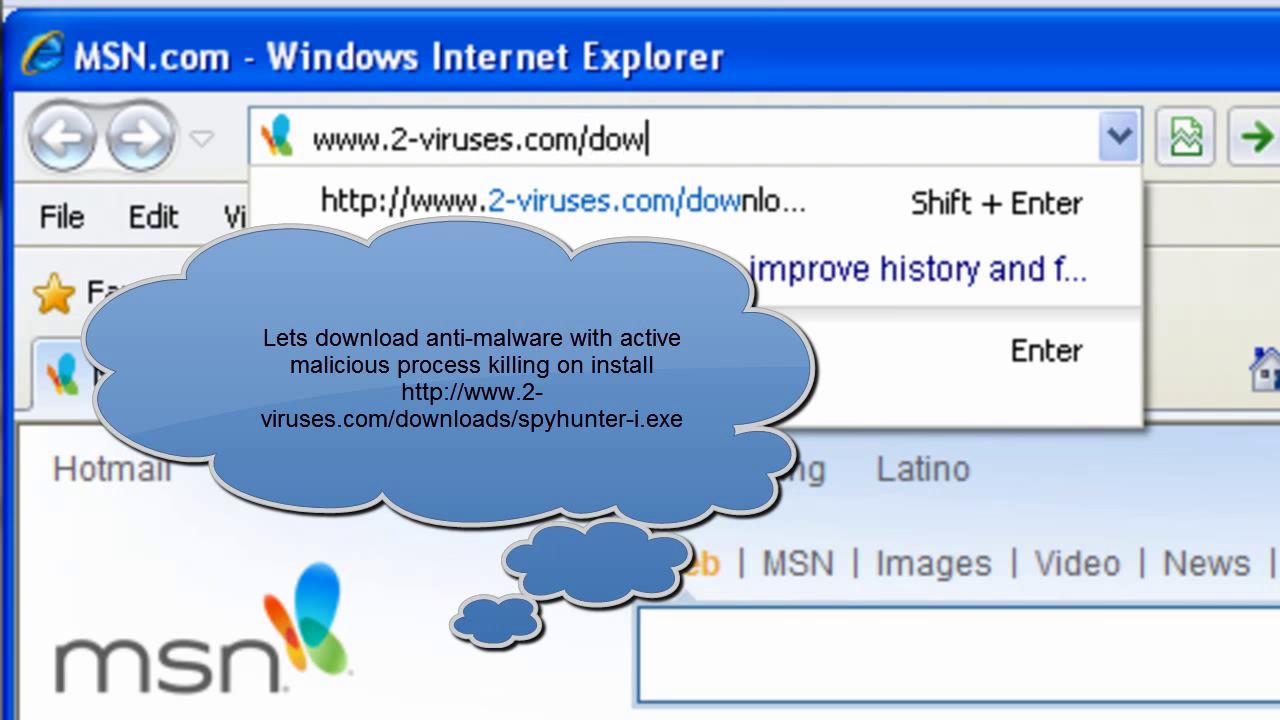
{"action": "type", "text": "nlodas/"}
{"action": "key", "text": "BackSpace"}
{"action": "key", "text": "BackSpace"}
{"action": "key", "text": "BackSpace"}
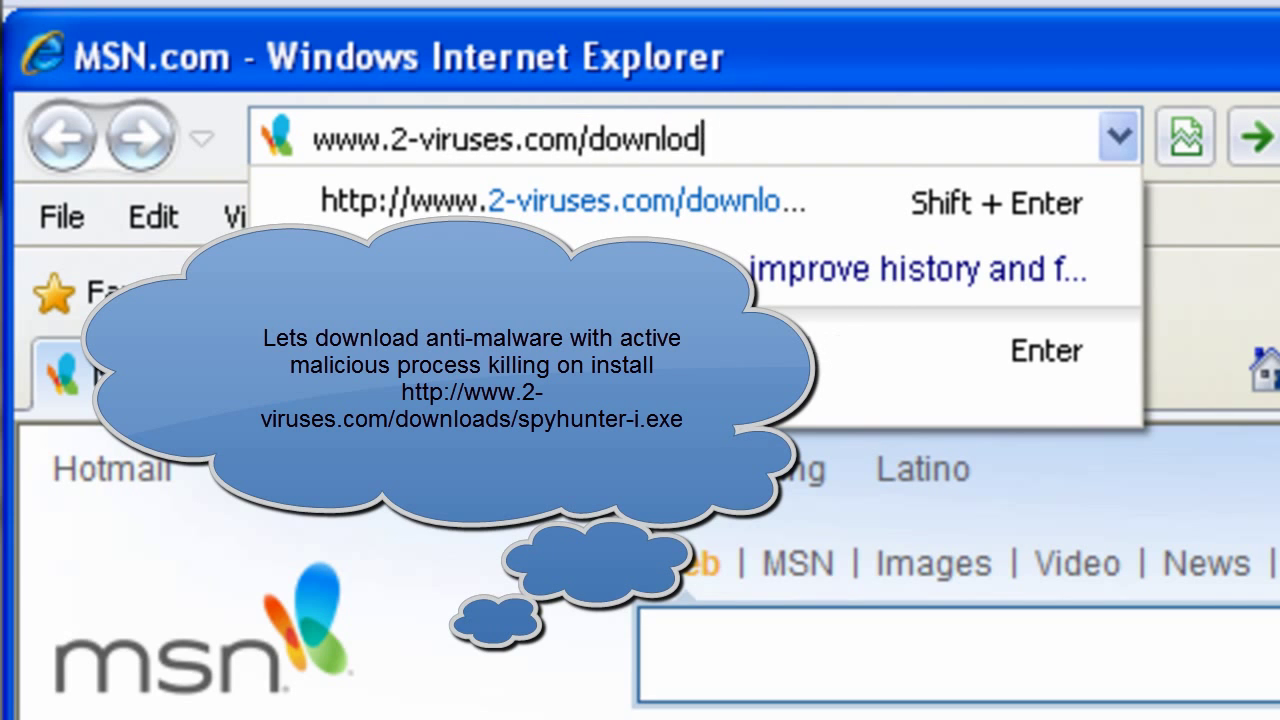
{"action": "type", "text": "s/"}
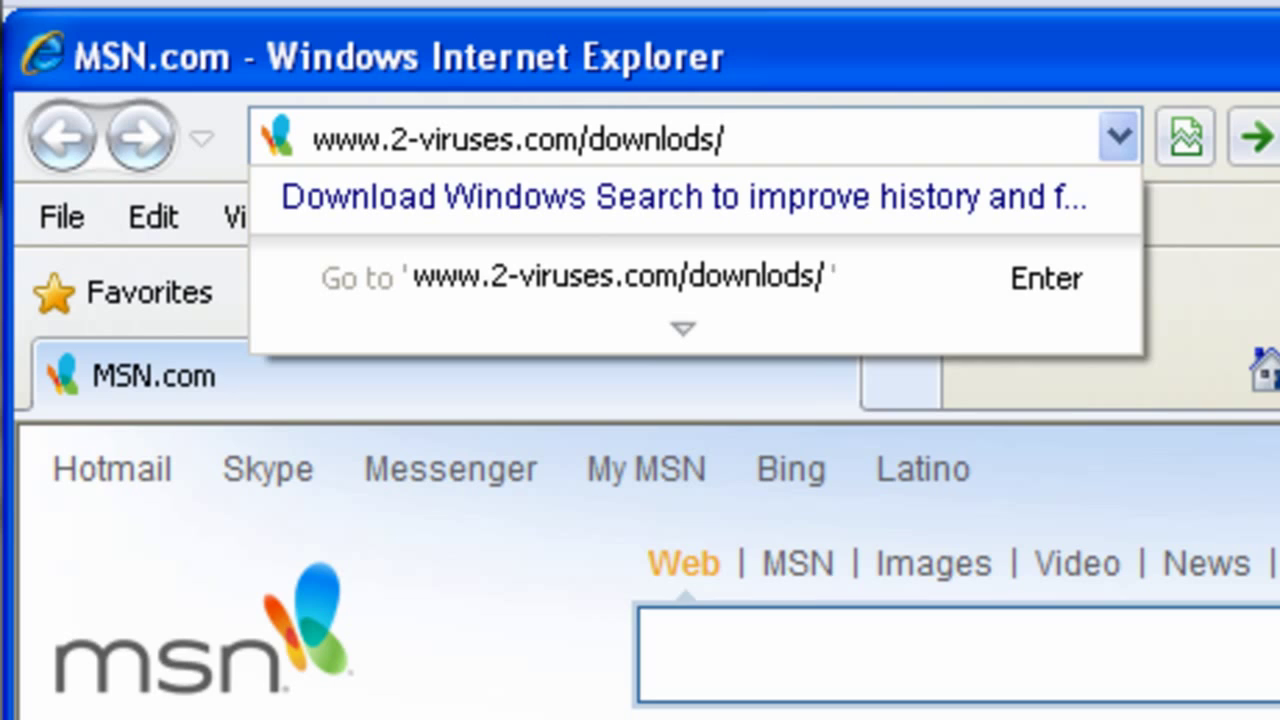
{"action": "type", "text": "a"}
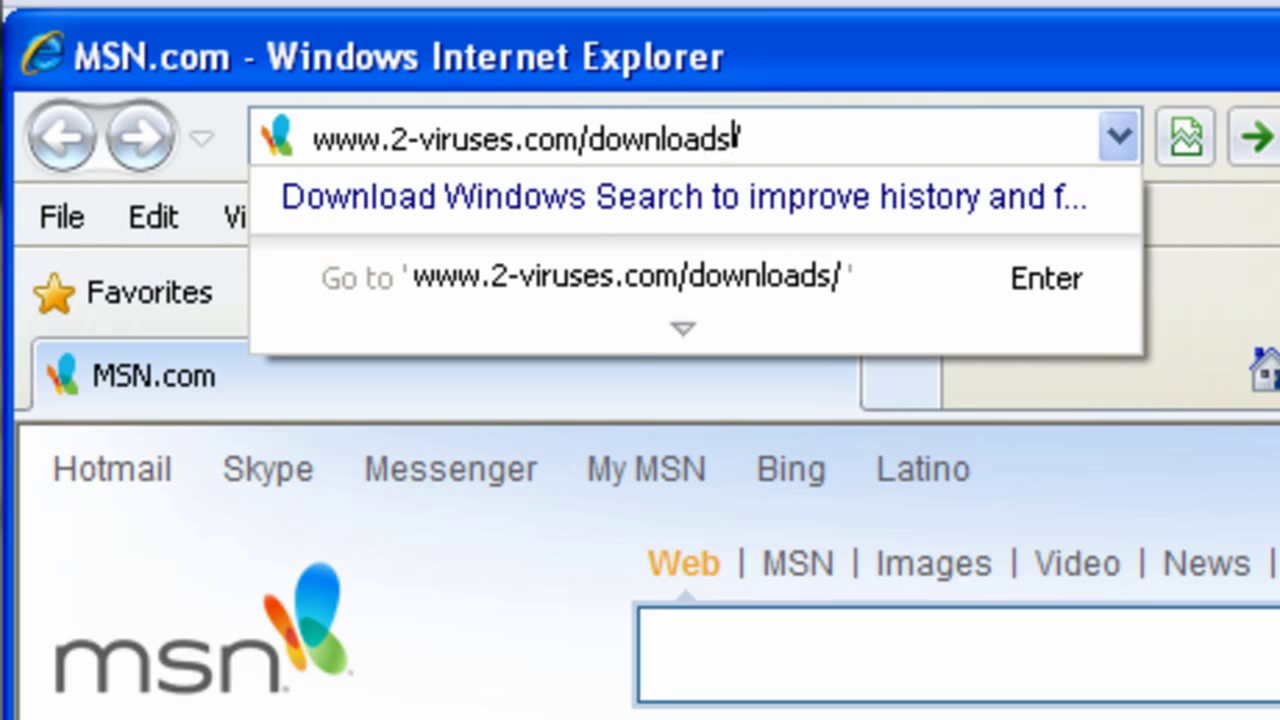
{"action": "type", "text": "spyhunter-"}
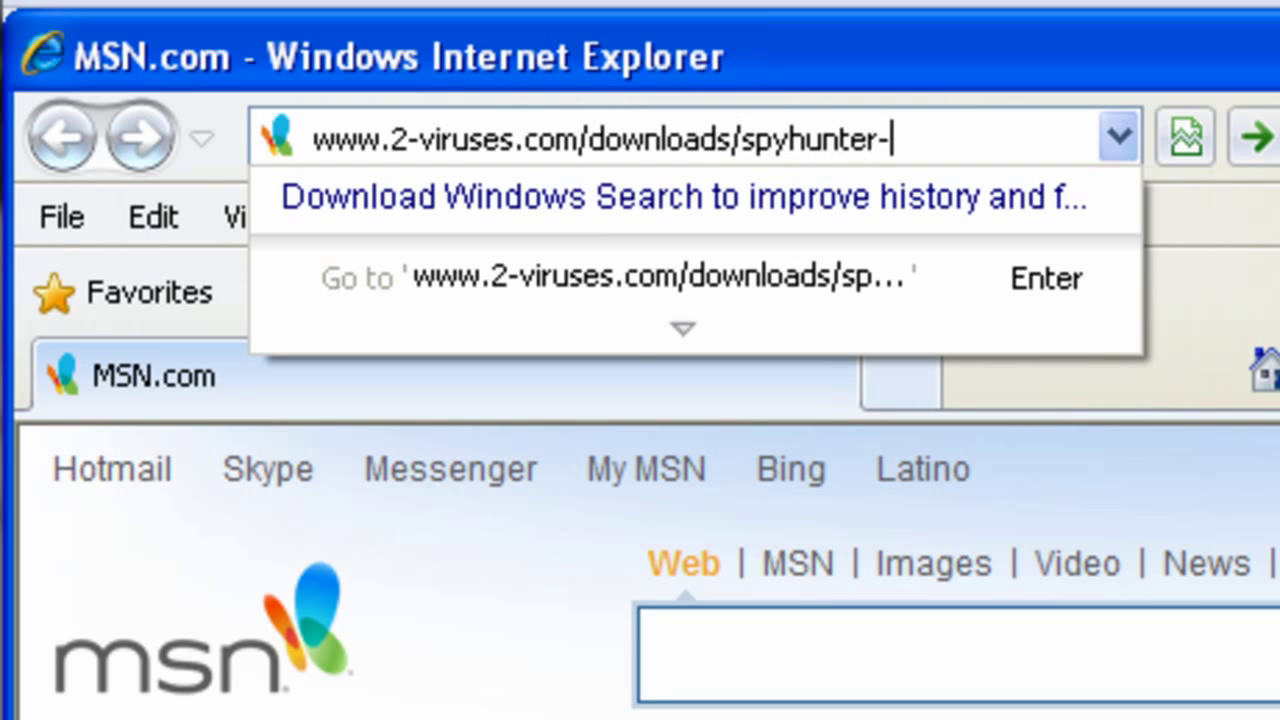
{"action": "type", "text": "i.exe"}
{"action": "key", "text": "Return"}
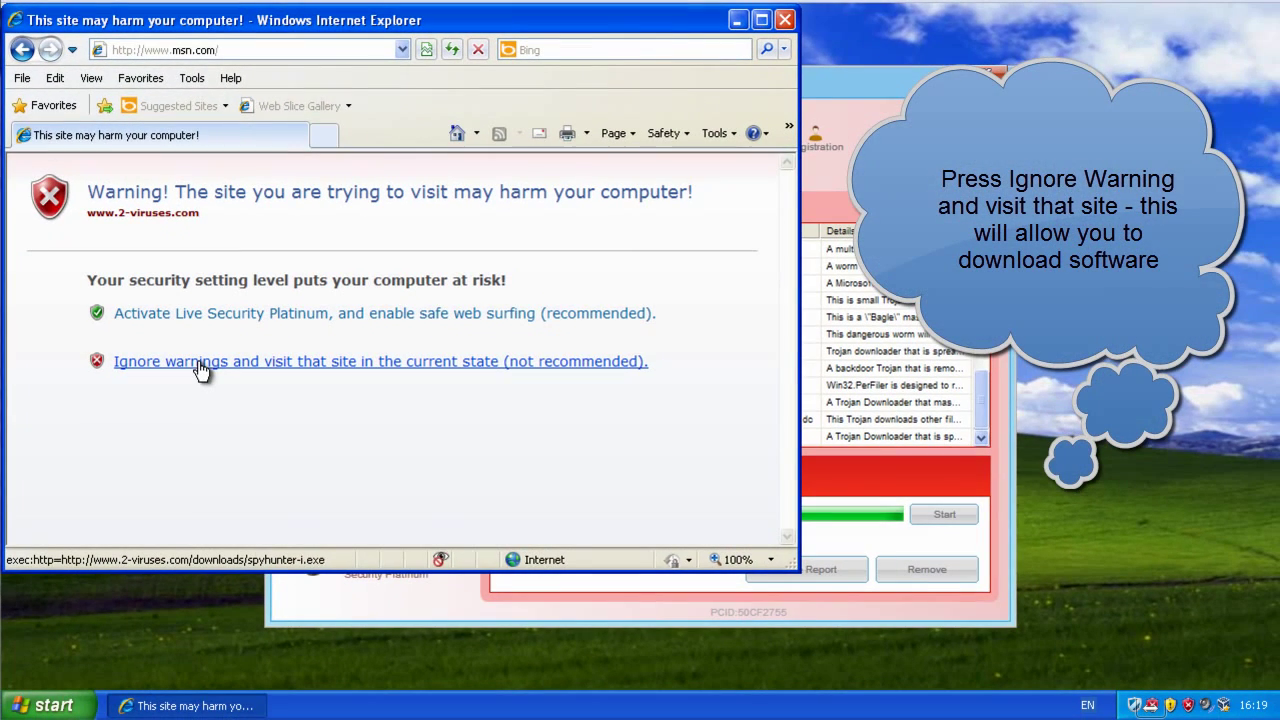
- Ignore the fake site warning and save SpyHunter-Installer to the Desktop
{"action": "left_click", "coordinate": [200, 368]}
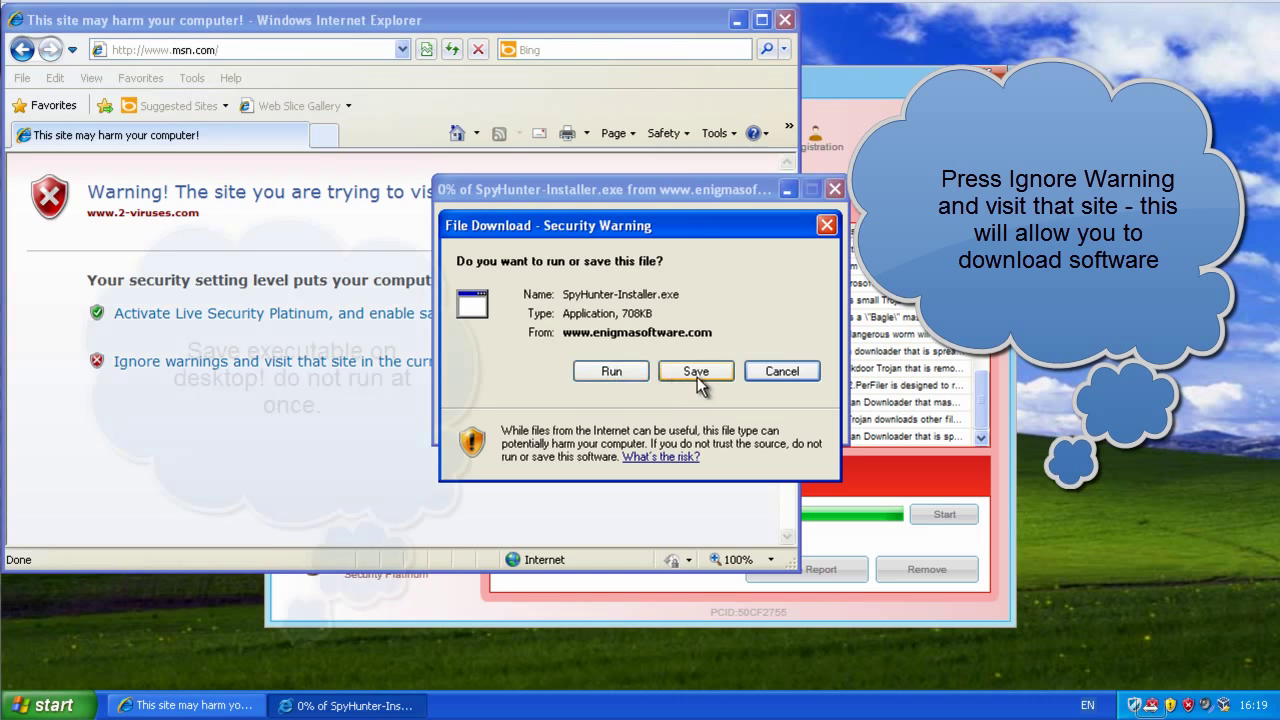
{"action": "left_click", "coordinate": [698, 374]}
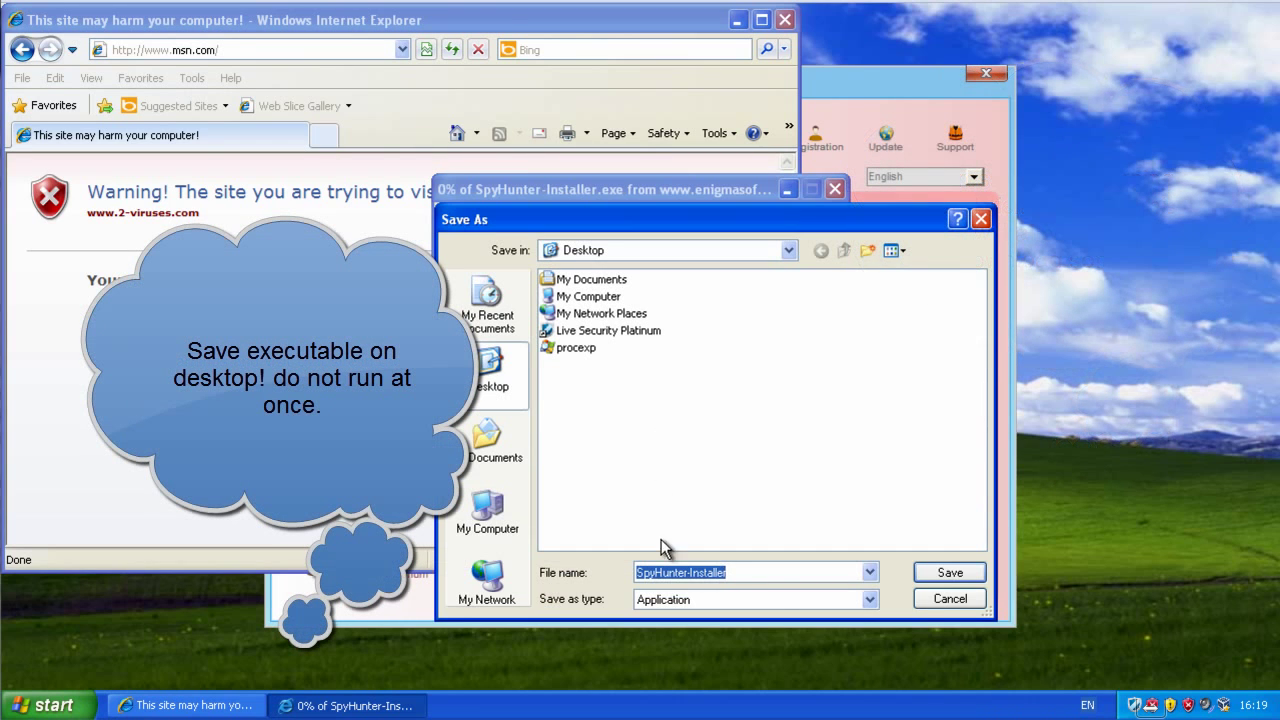
{"action": "left_click", "coordinate": [948, 572]}
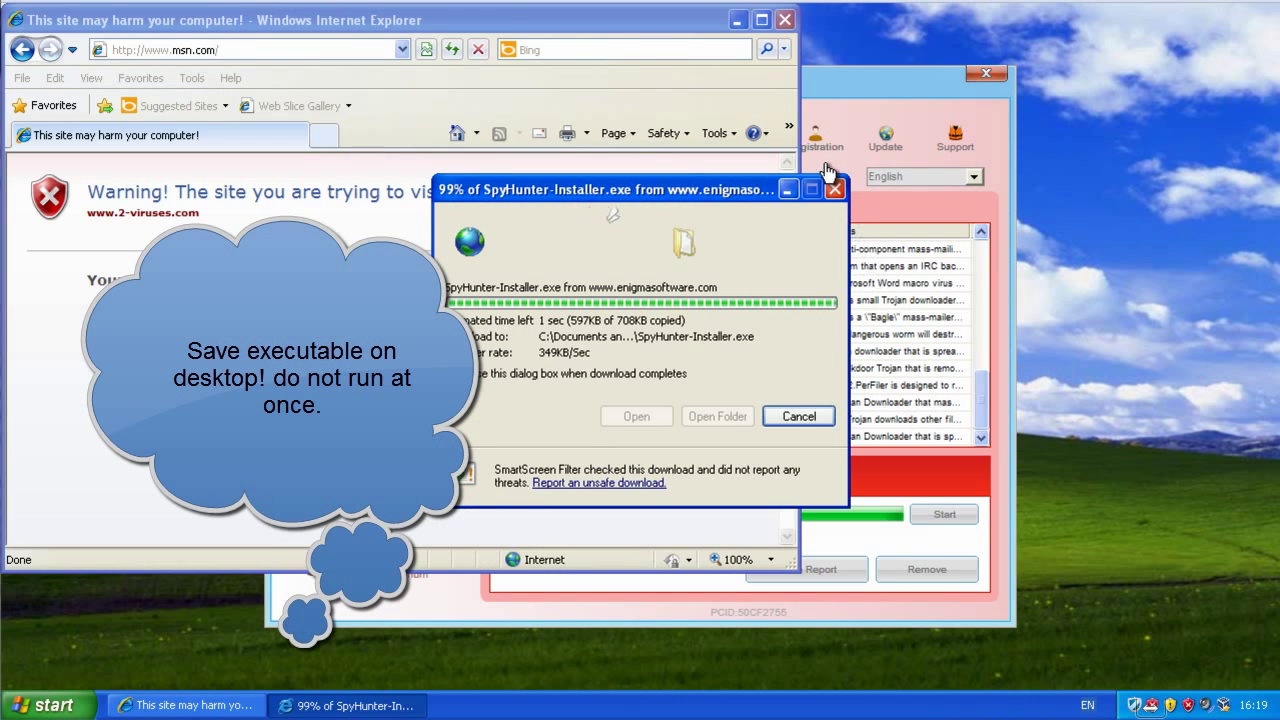
- Close the browser and download windows, and try to run SpyHunter-Installer from the desktop
{"action": "left_click", "coordinate": [786, 20]}
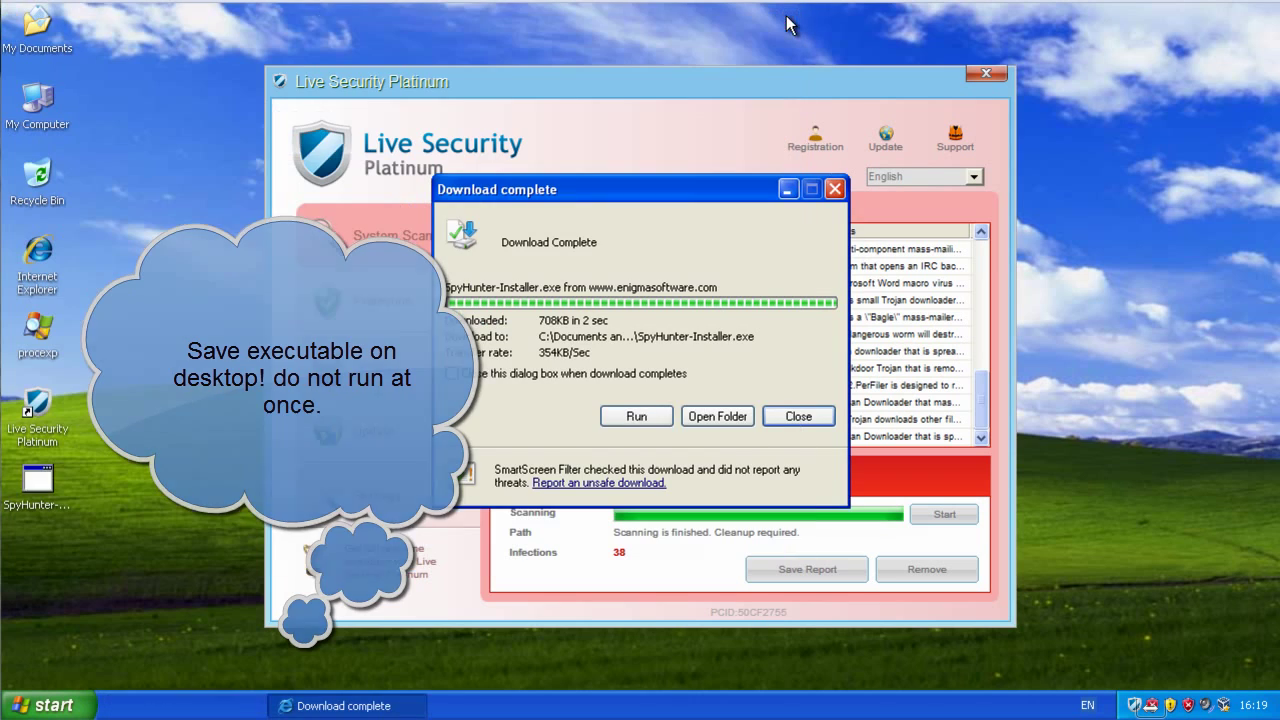
{"action": "double_click", "coordinate": [39, 490]}
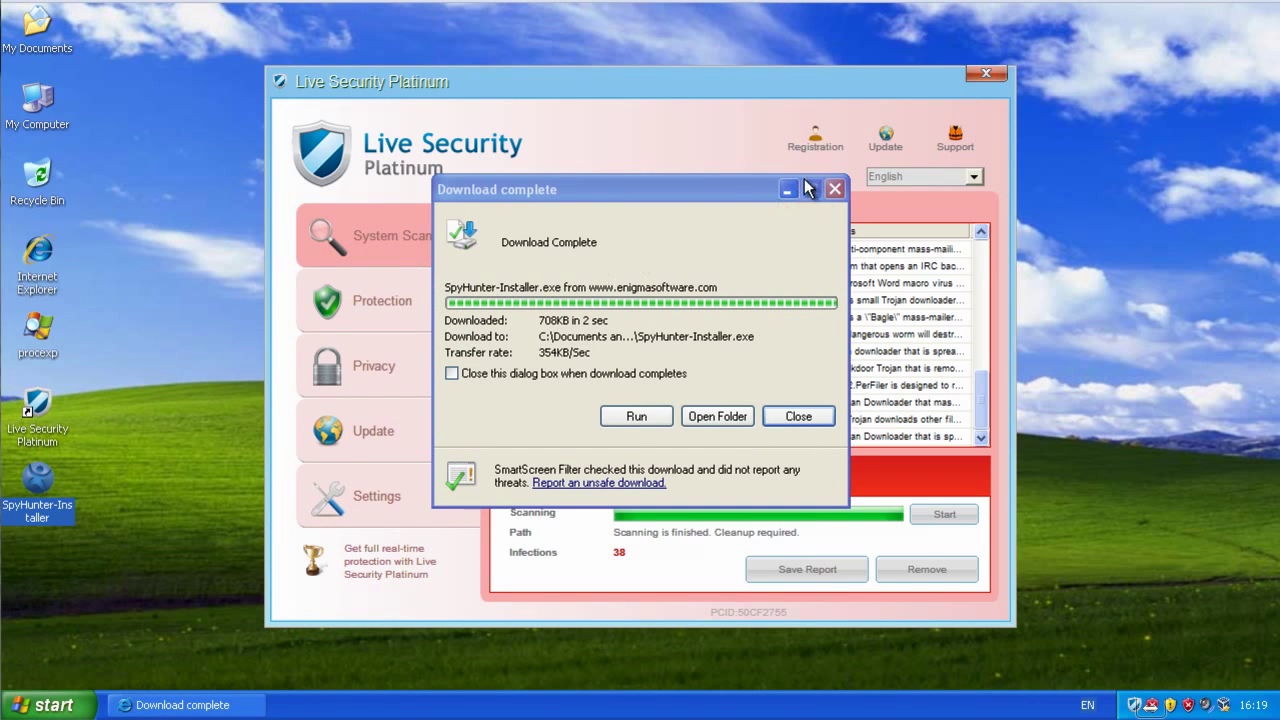
{"action": "left_click", "coordinate": [835, 189]}
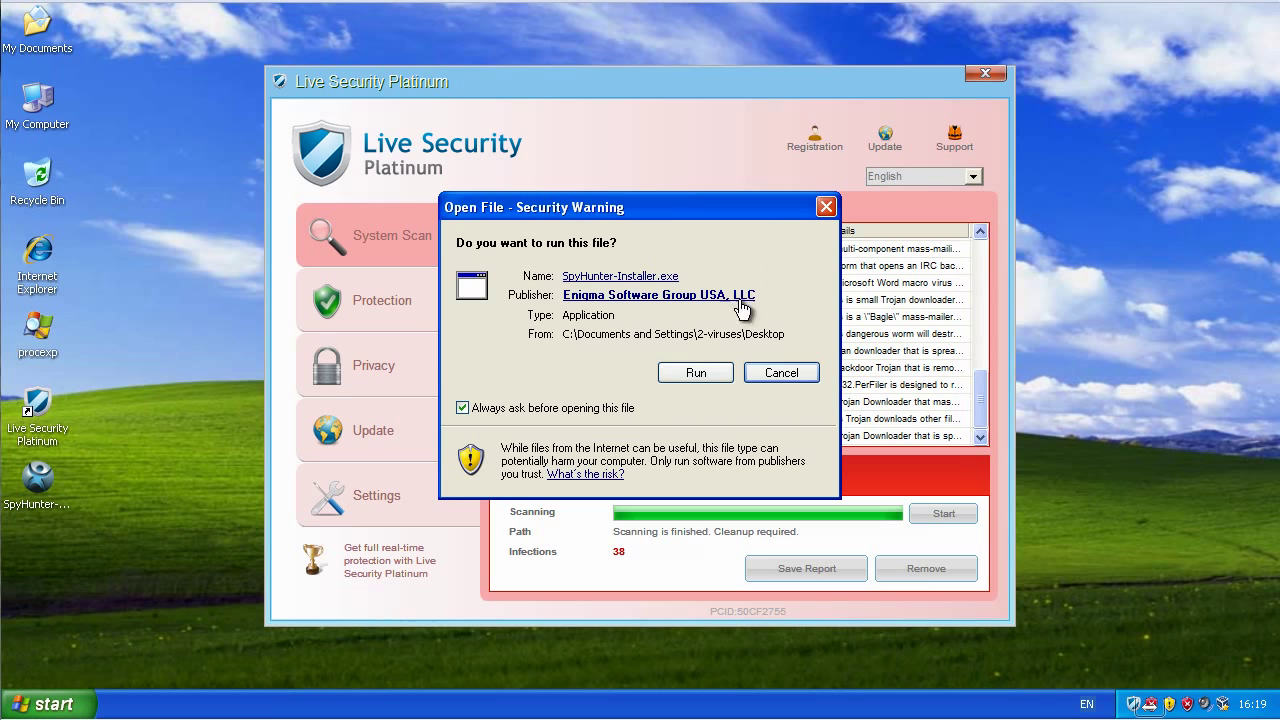
{"action": "left_click", "coordinate": [684, 374]}
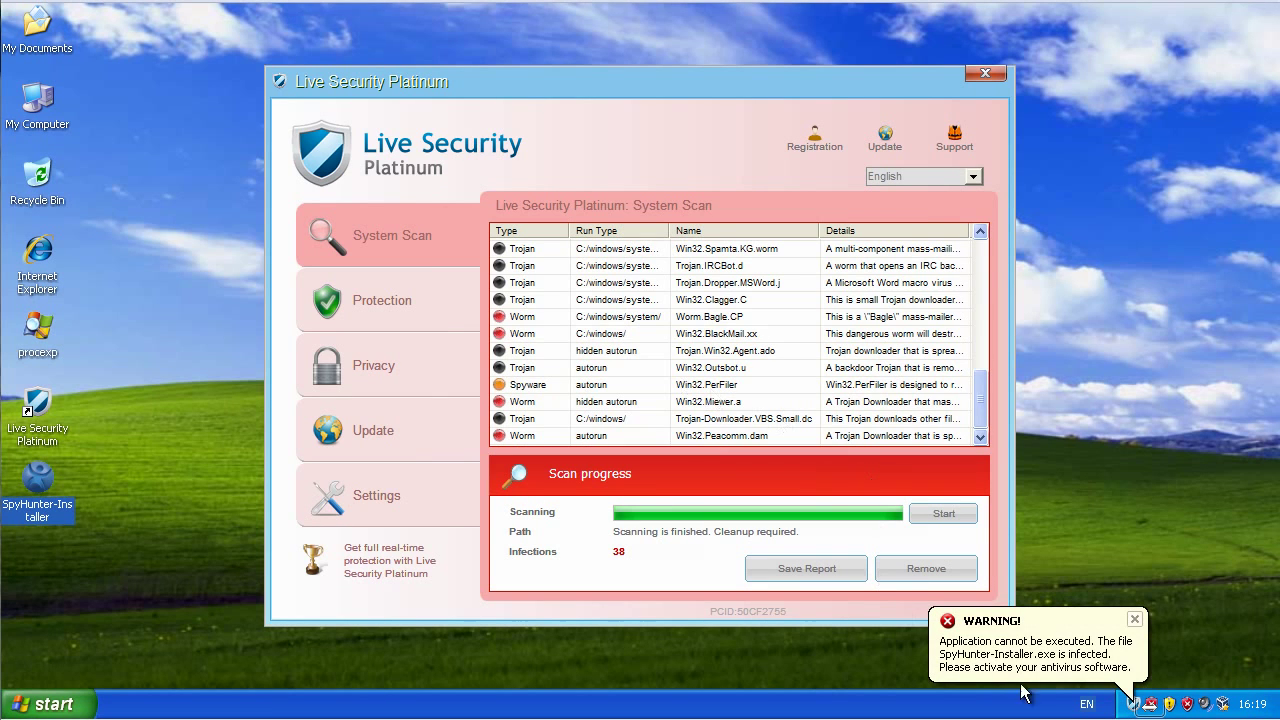
{"action": "left_click", "coordinate": [65, 519]}
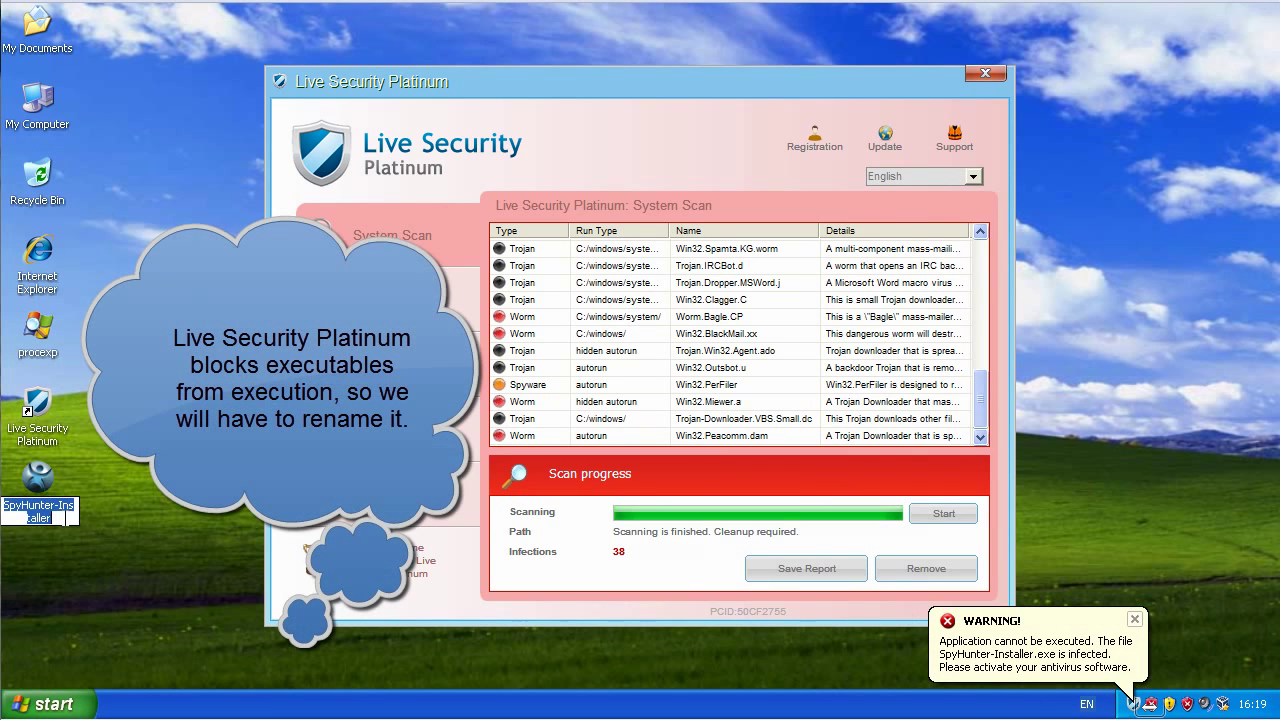
{"action": "key", "text": "Escape"}
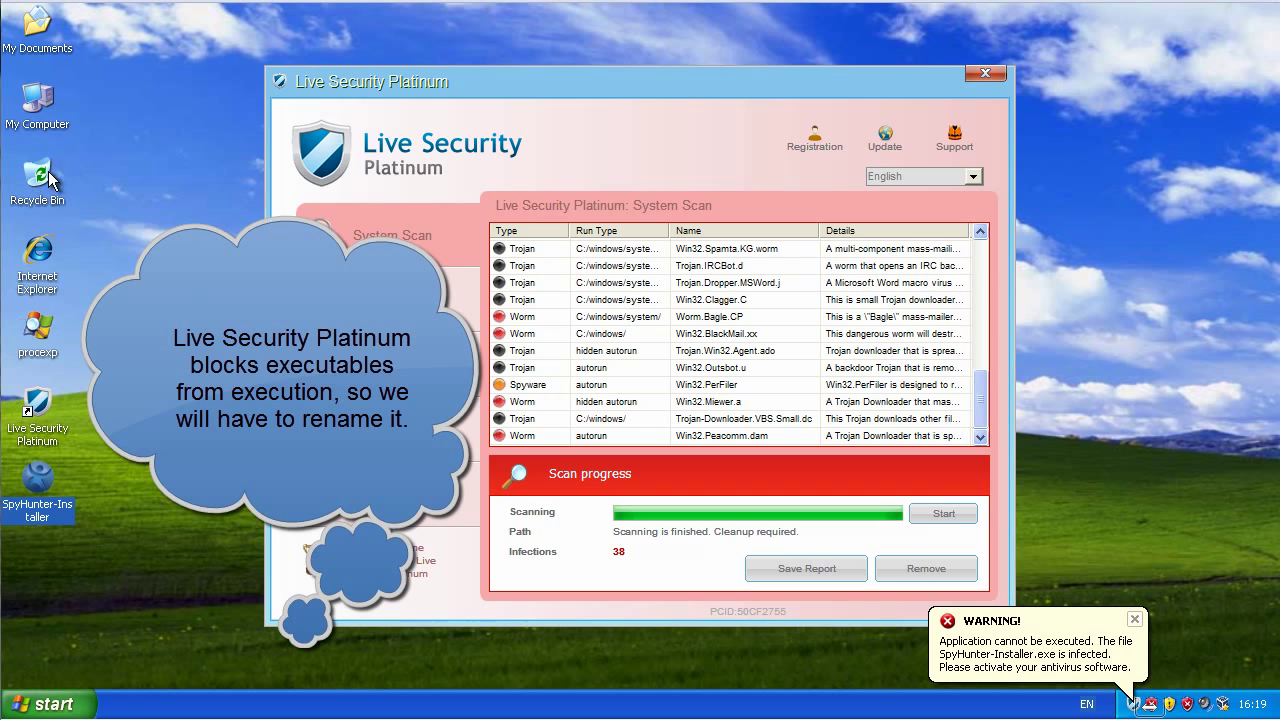
- In the folder options of My Computer, turn off hiding extensions for known file types and show hidden files and folders
{"action": "double_click", "coordinate": [41, 97]}
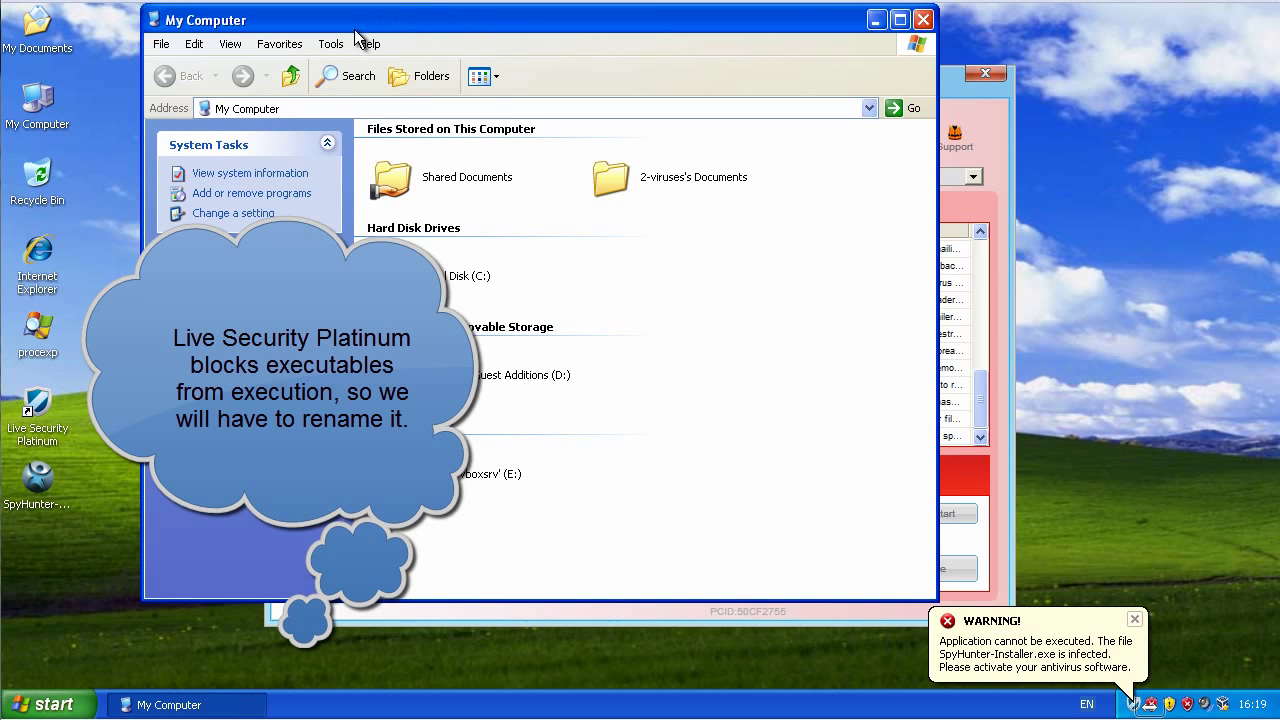
{"action": "left_click", "coordinate": [331, 44]}
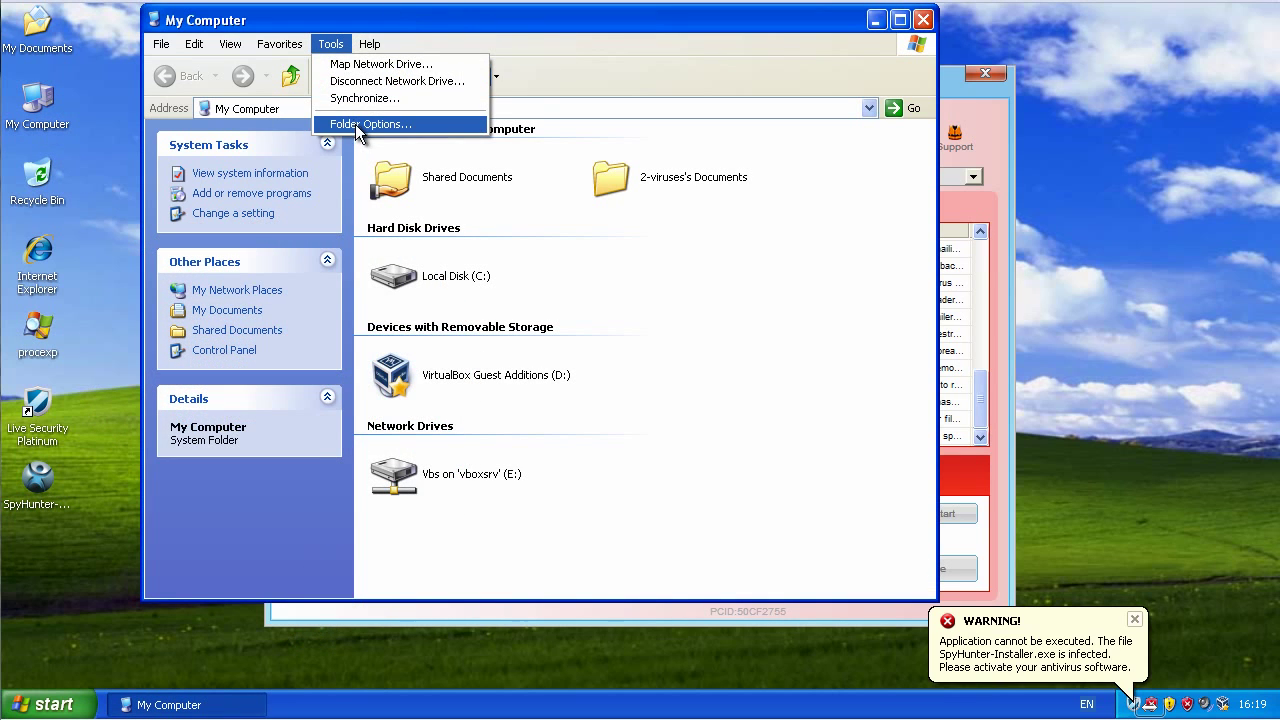
{"action": "left_click", "coordinate": [355, 124]}
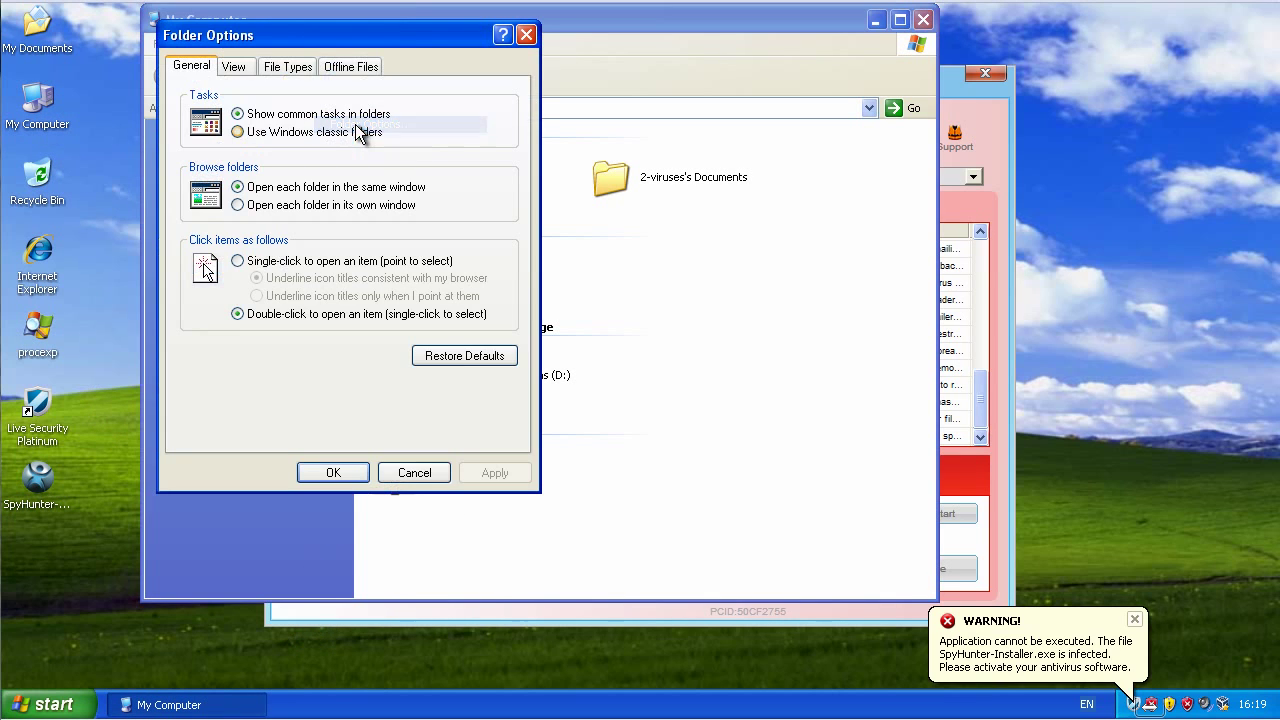
{"action": "left_click", "coordinate": [240, 68]}
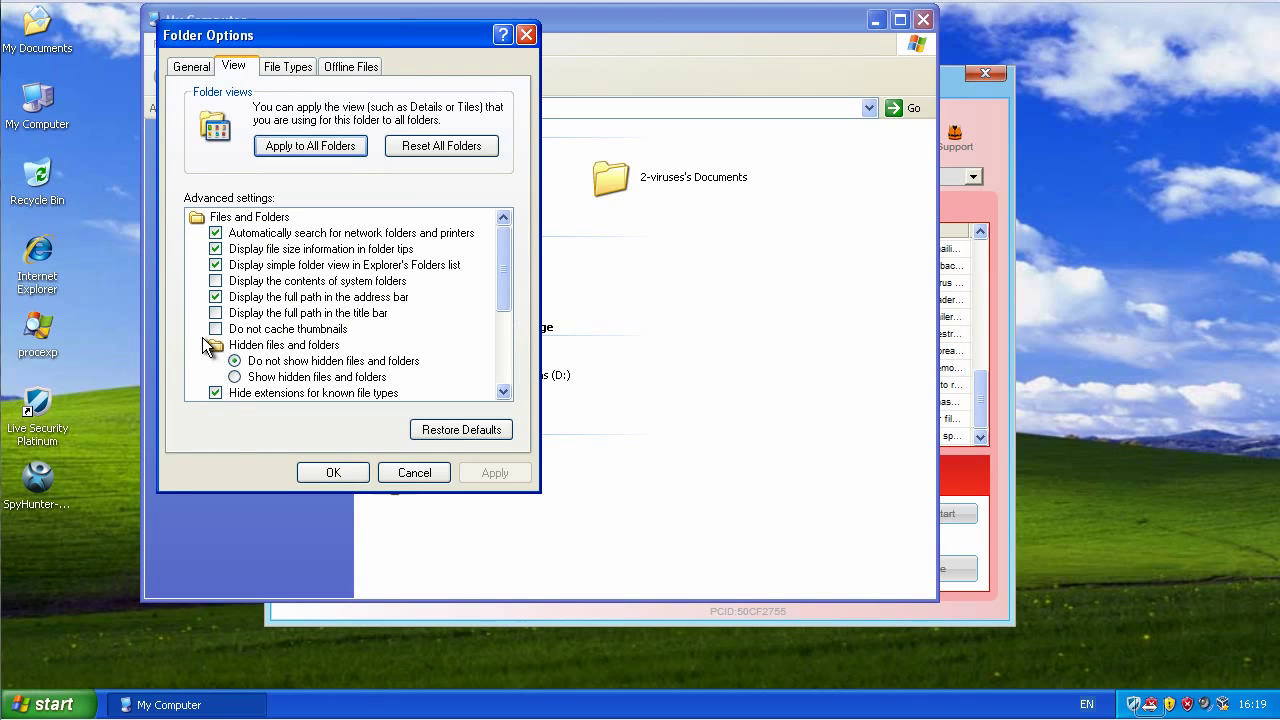
{"action": "left_click", "coordinate": [216, 394]}
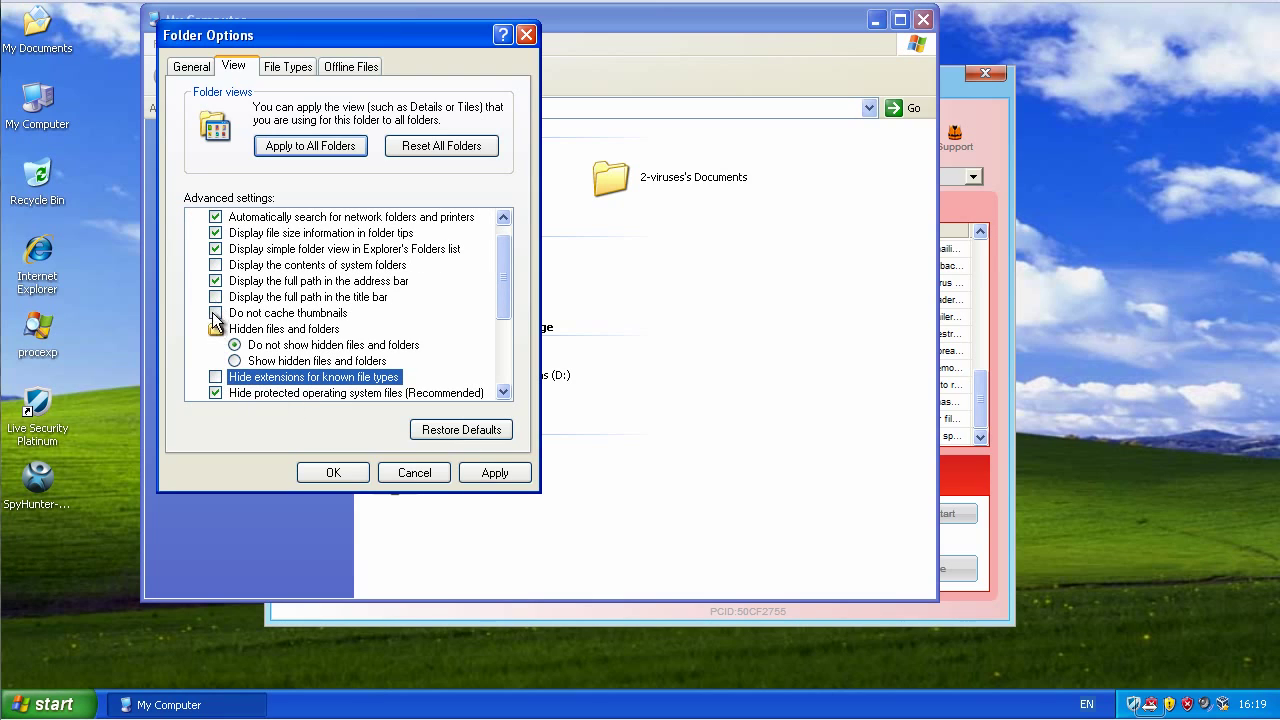
{"action": "left_click", "coordinate": [236, 362]}
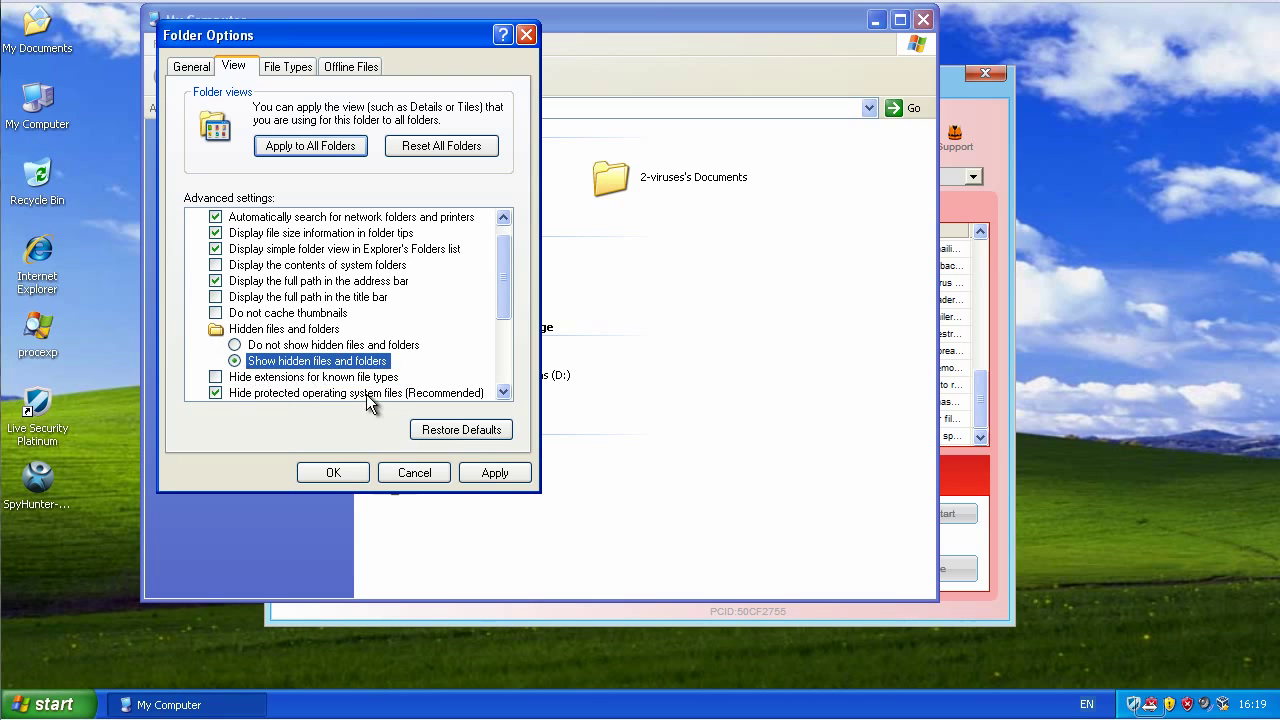
{"action": "left_click", "coordinate": [487, 475]}
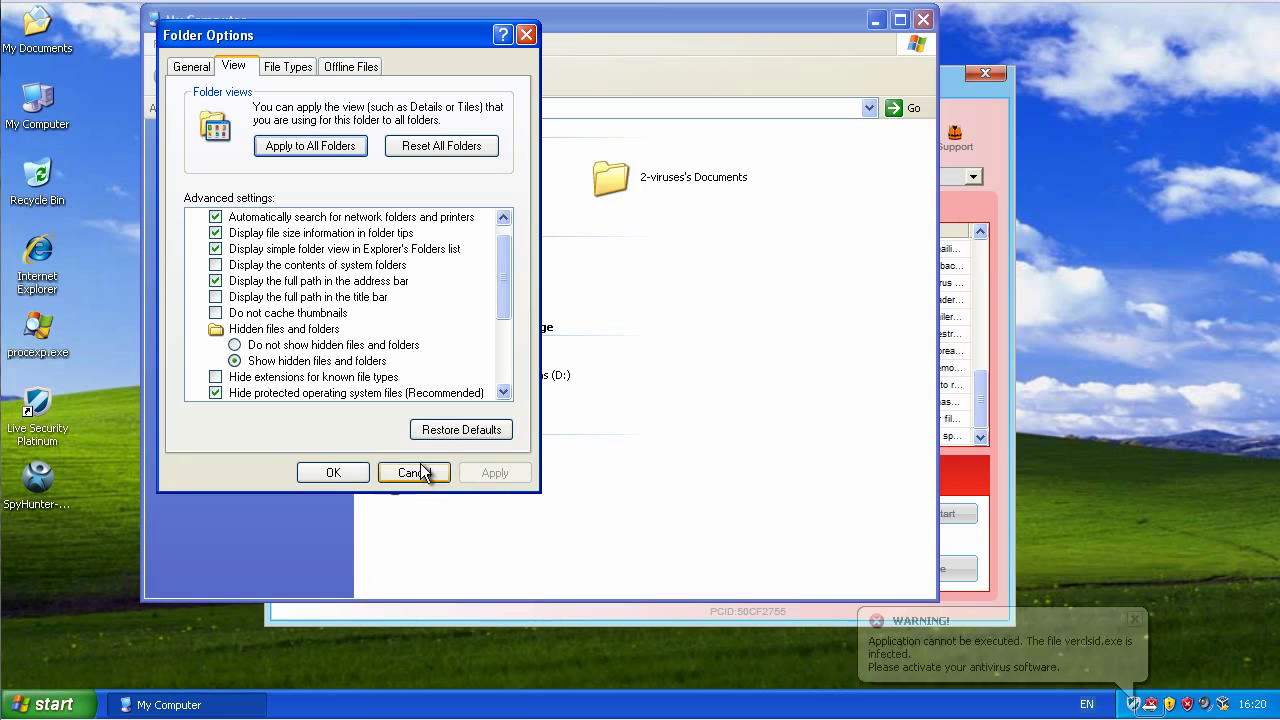
{"action": "left_click", "coordinate": [345, 472]}
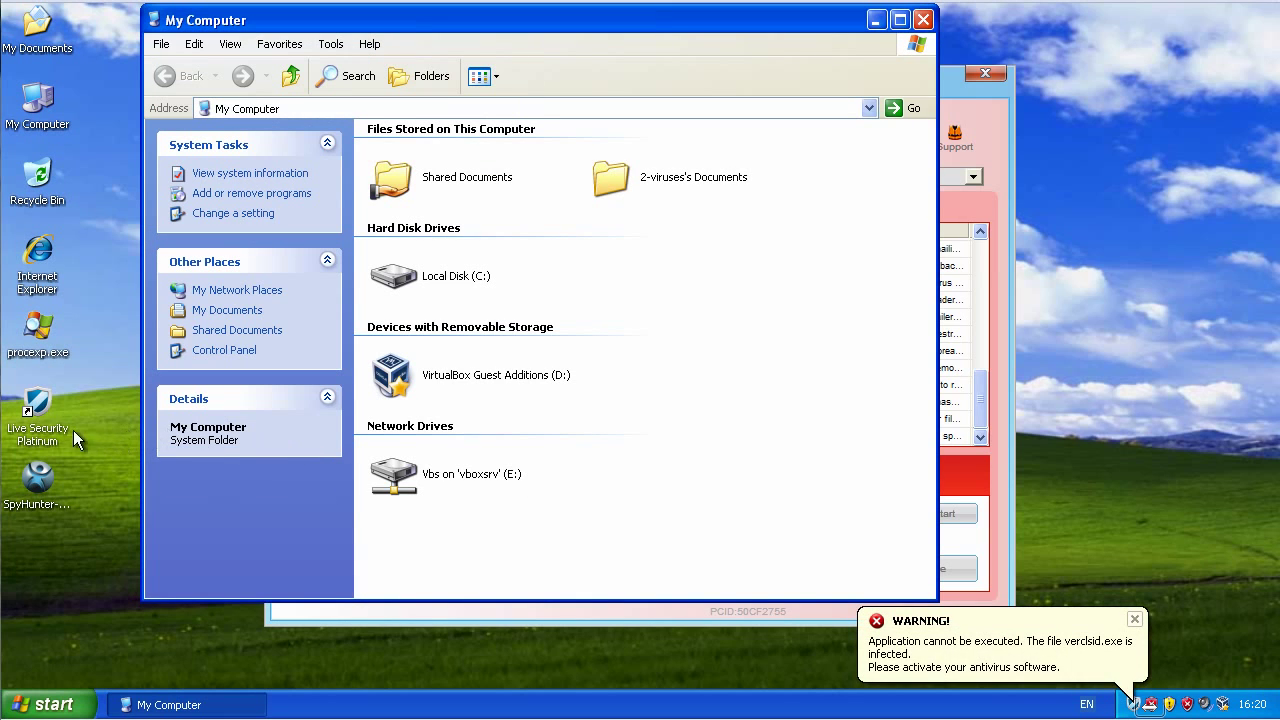
- Rename the installer on the desktop to SpyHunter-Installer.com and accept the extension change
{"action": "left_click", "coordinate": [54, 514]}
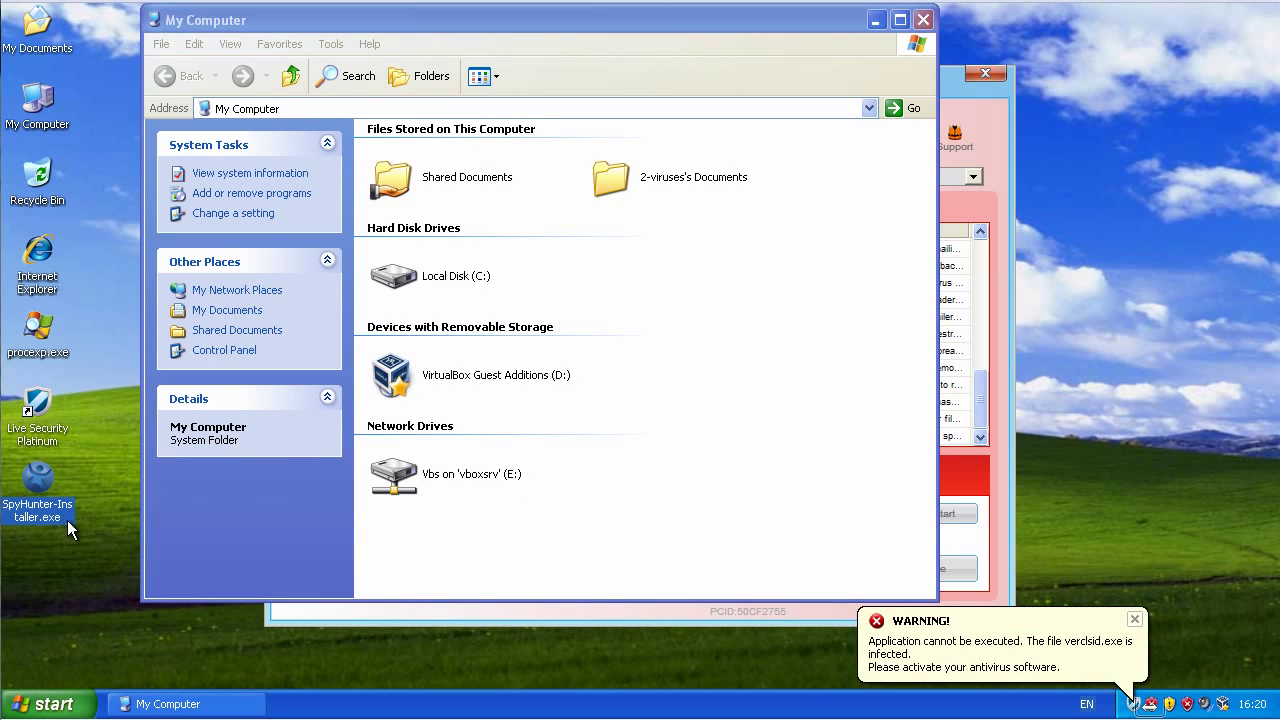
{"action": "left_click", "coordinate": [64, 520]}
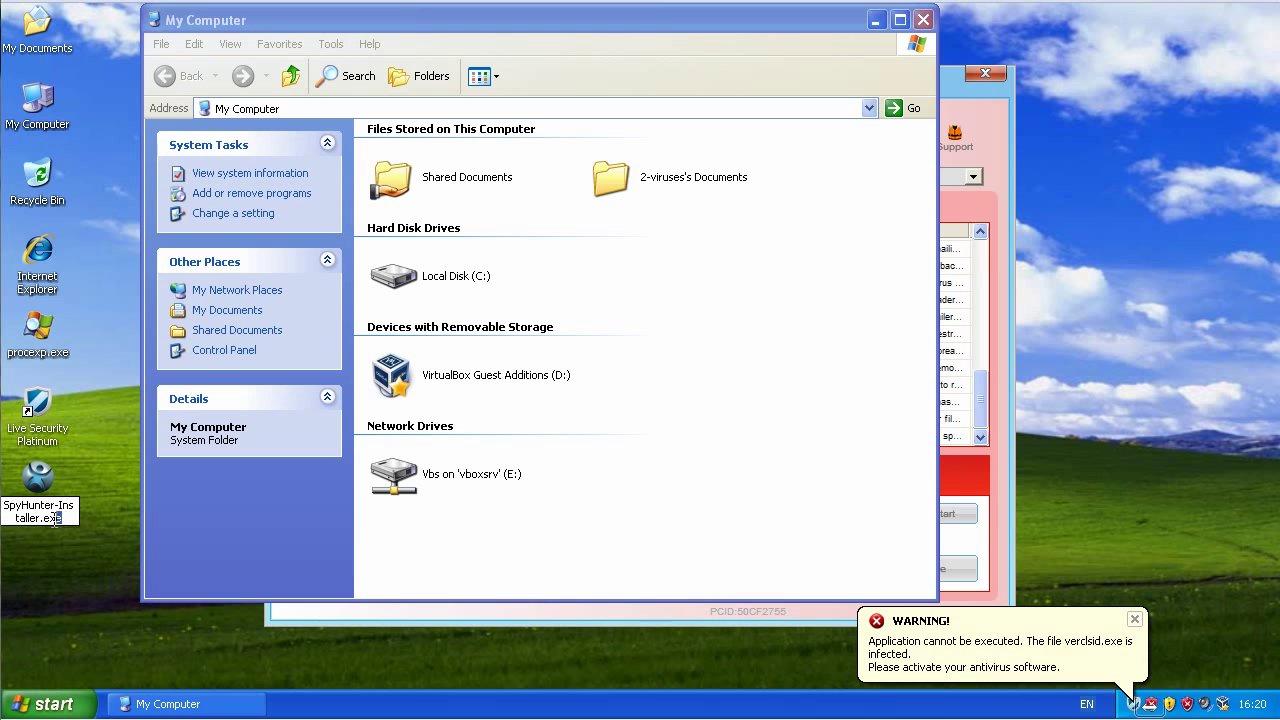
{"action": "type", "text": "com"}
{"action": "key", "text": "Return"}
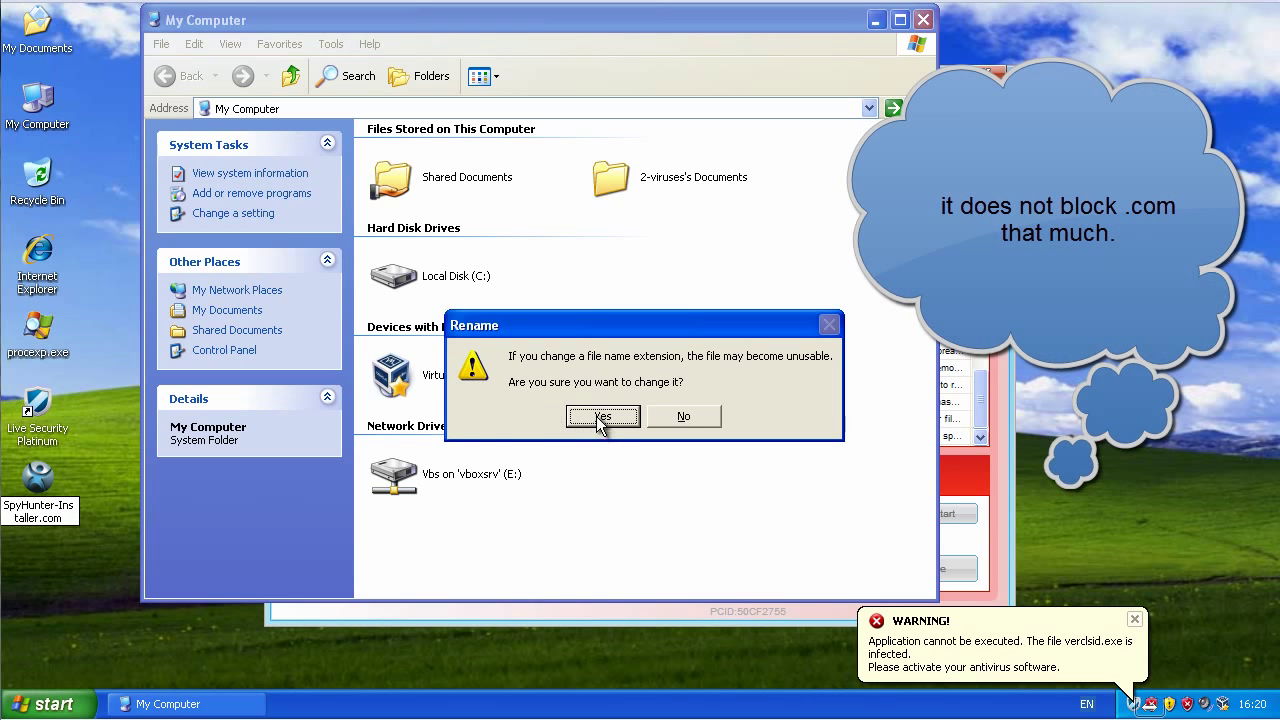
{"action": "left_click", "coordinate": [601, 416]}
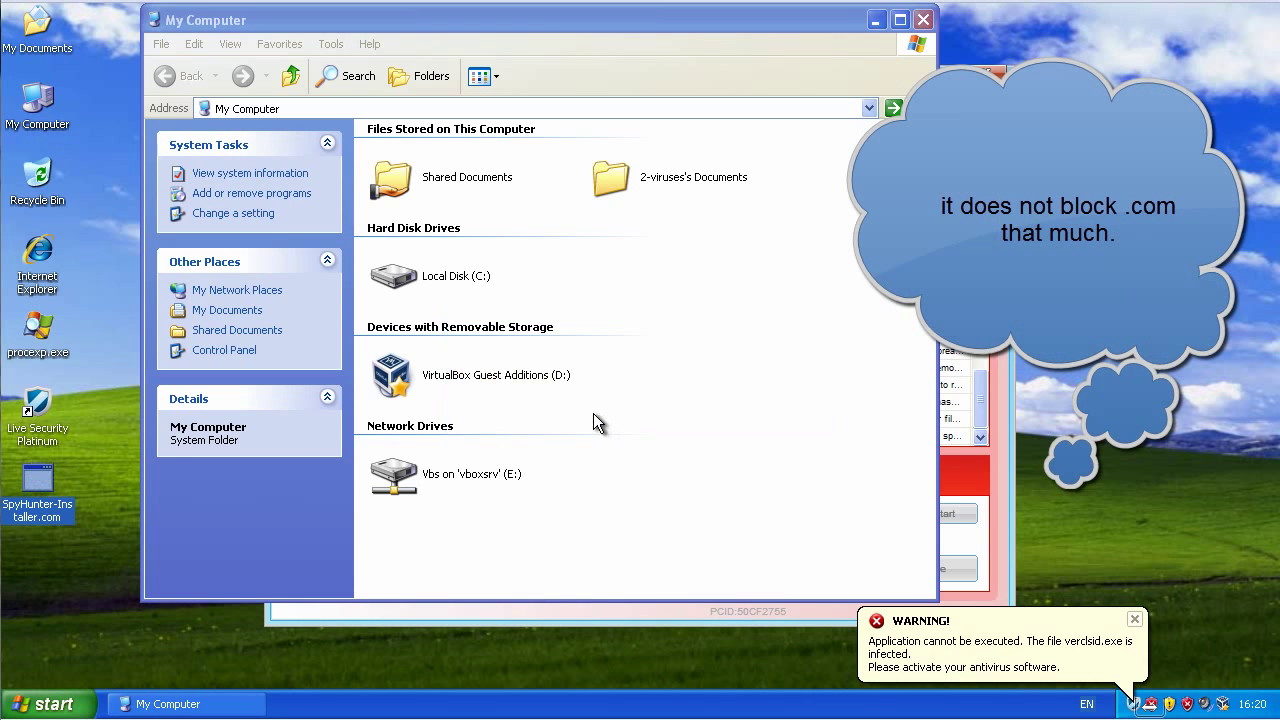
- Run SpyHunter-Installer.com from the desktop, retrying after closing the My Computer window
{"action": "double_click", "coordinate": [46, 486]}
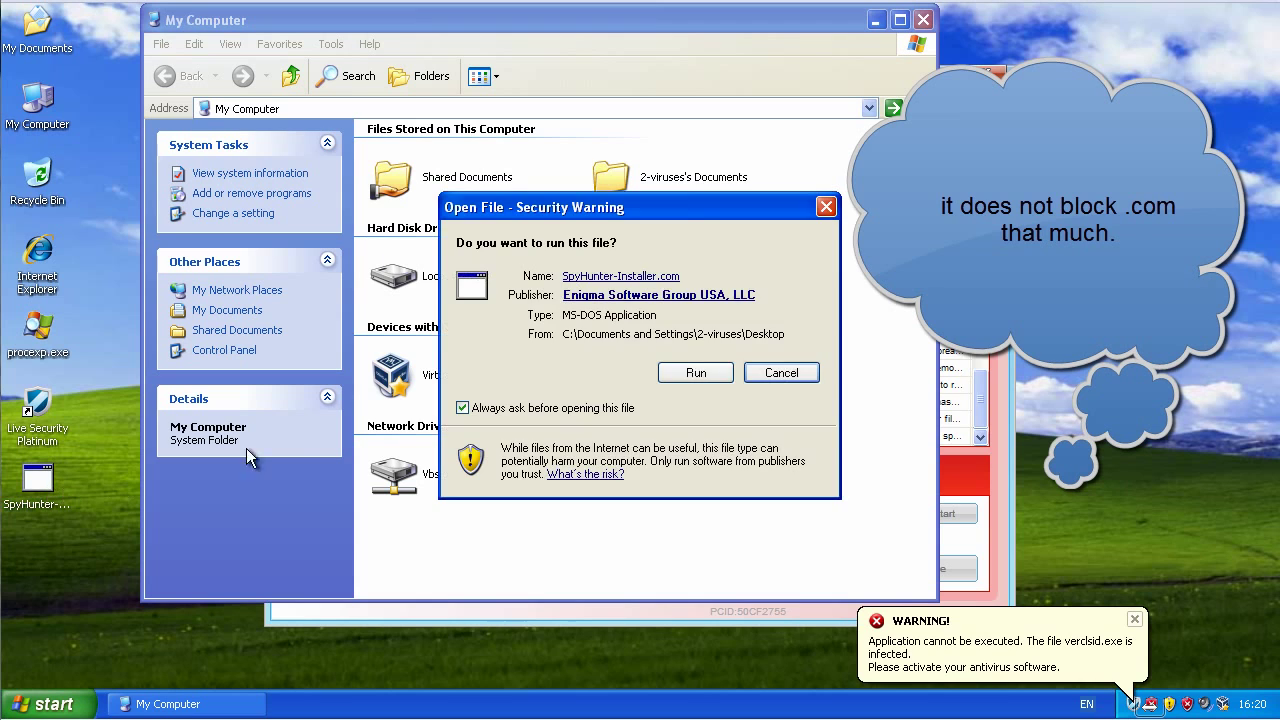
{"action": "left_click", "coordinate": [703, 372]}
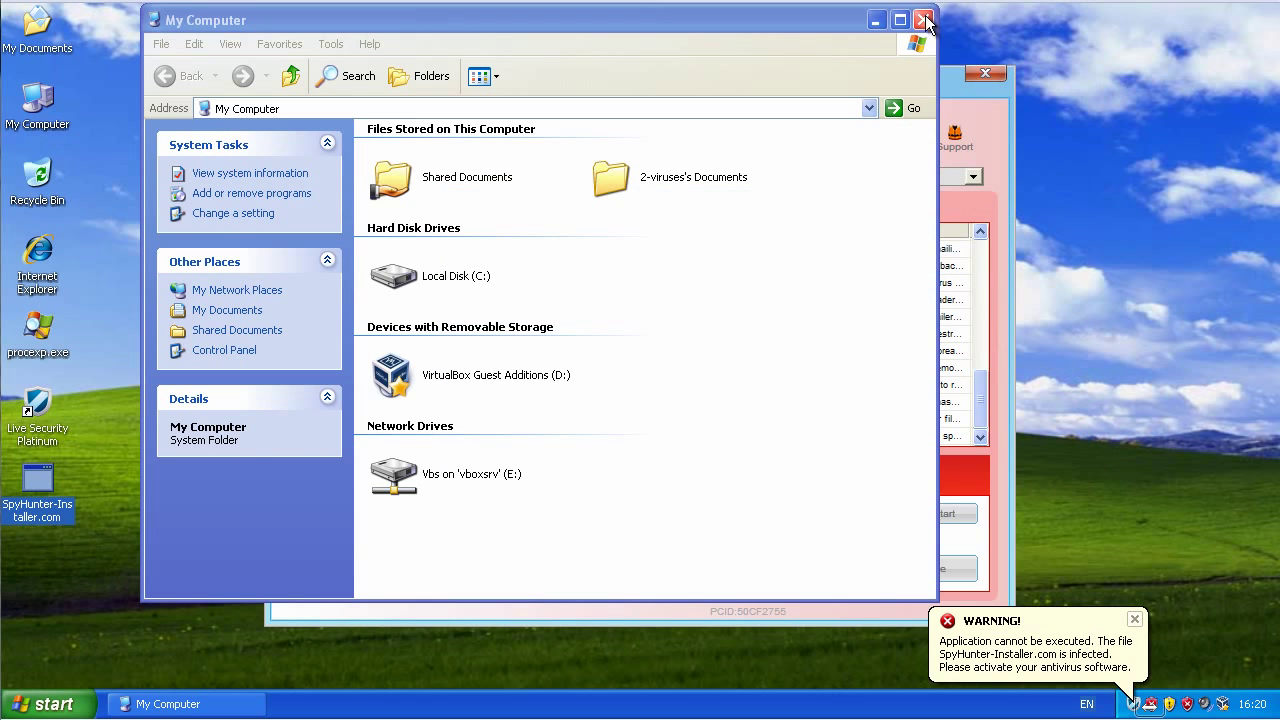
{"action": "left_click", "coordinate": [924, 20]}
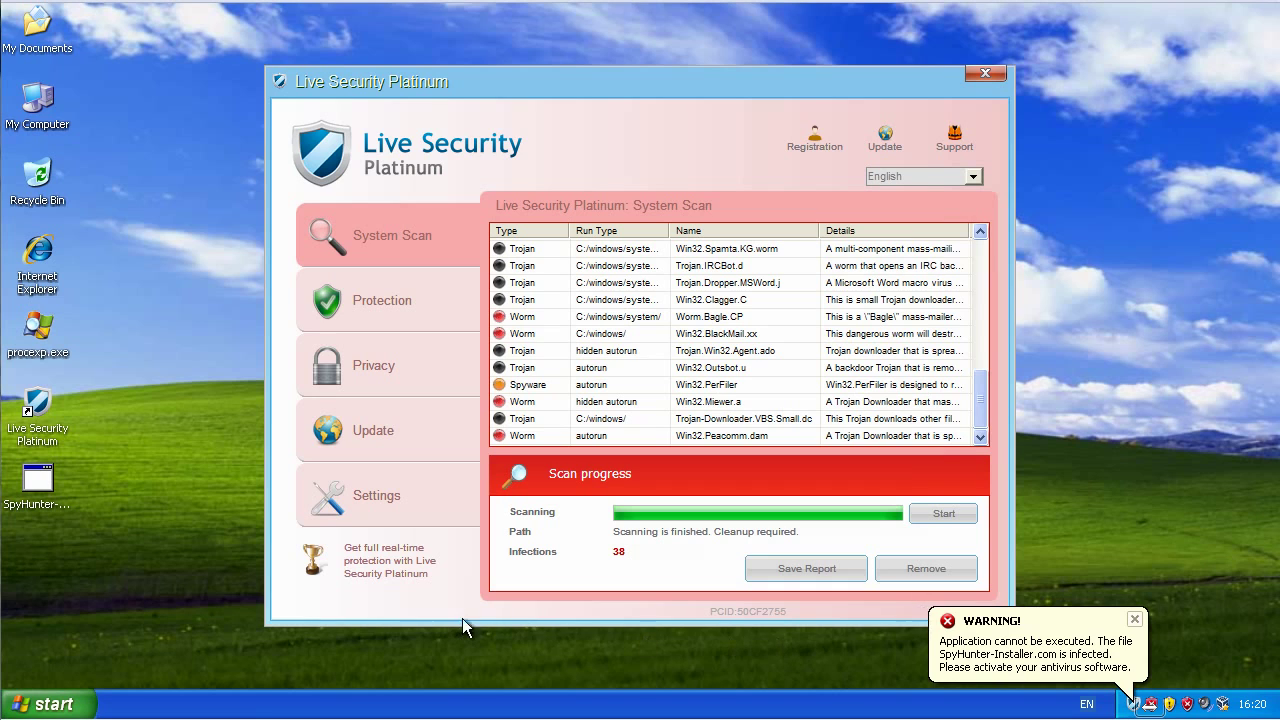
{"action": "double_click", "coordinate": [51, 490]}
{"action": "left_click", "coordinate": [690, 371]}
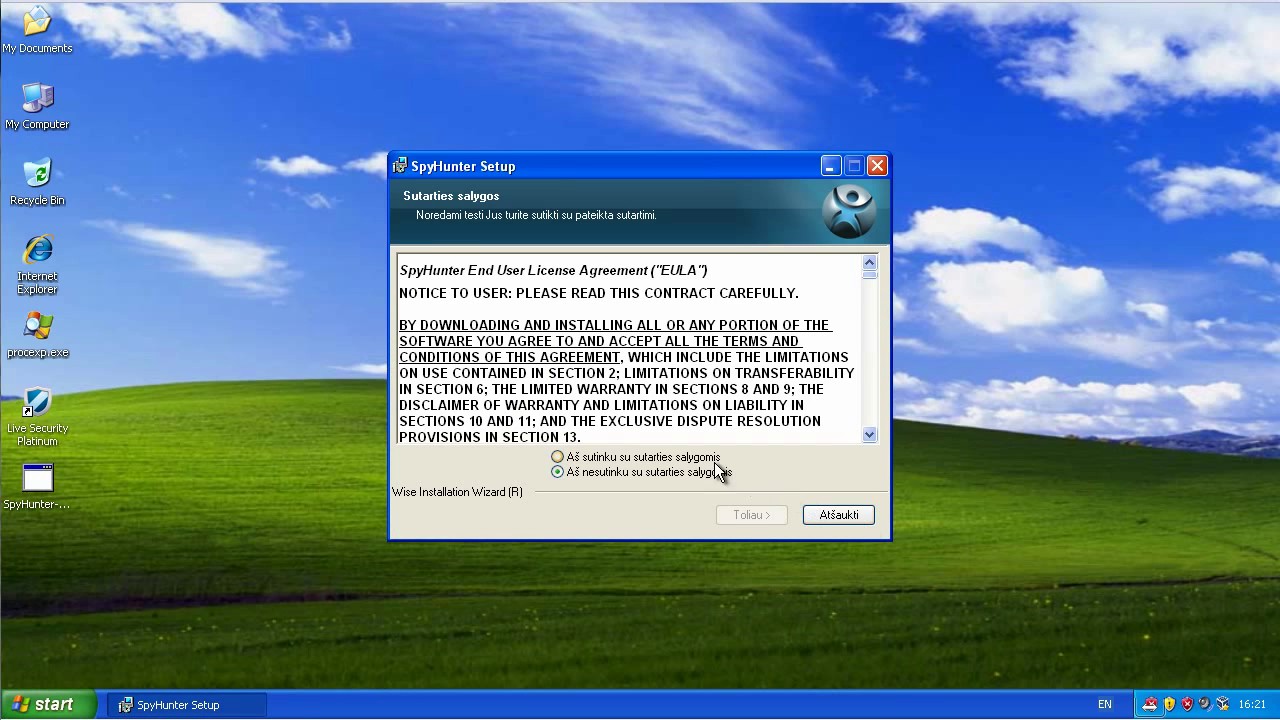
- Accept the SpyHunter license agreement, install the program and finish the setup
{"action": "left_click", "coordinate": [714, 460]}
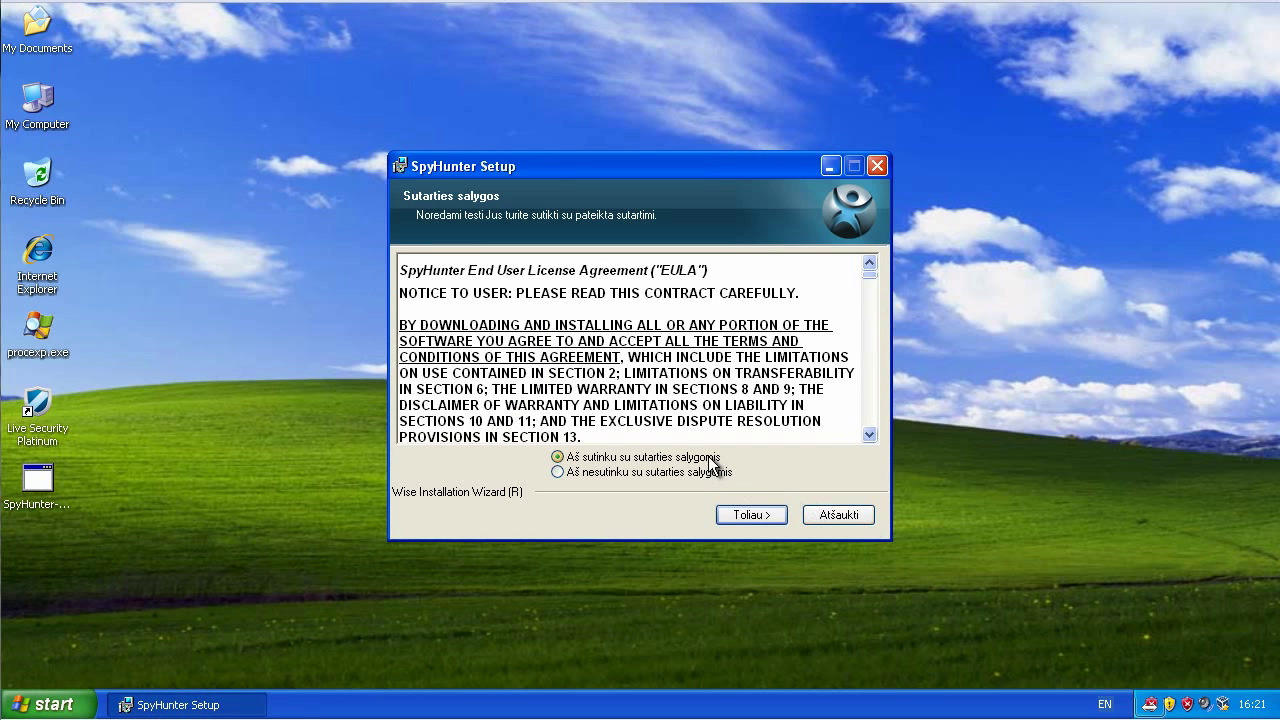
{"action": "left_click", "coordinate": [766, 517]}
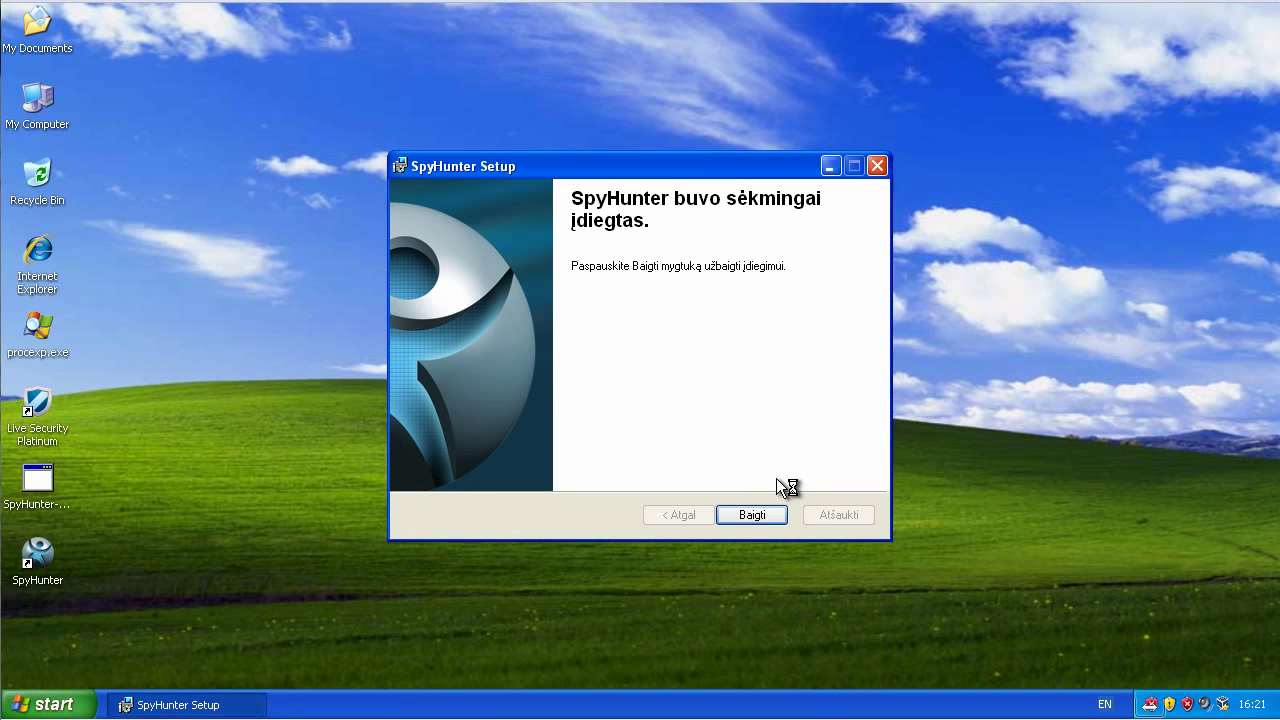
{"action": "left_click", "coordinate": [765, 511]}
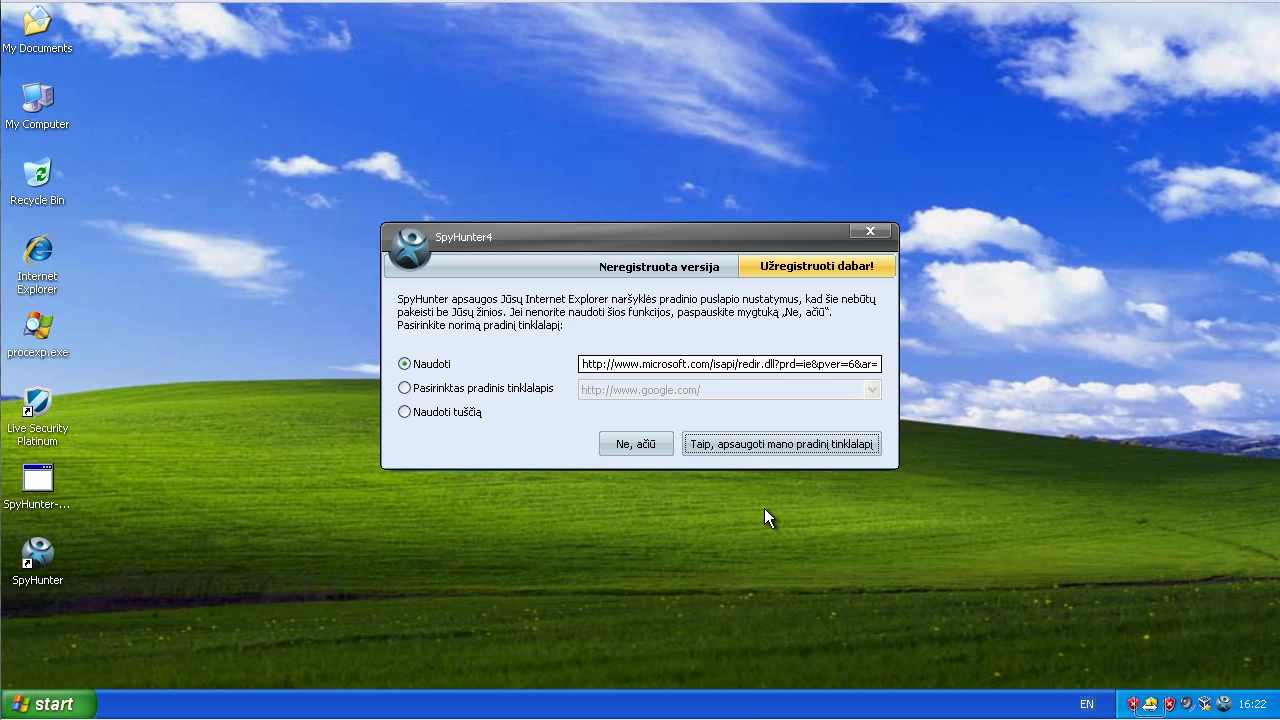
- Decline SpyHunter's browser home page protection and close its welcome window
{"action": "left_click", "coordinate": [636, 444]}
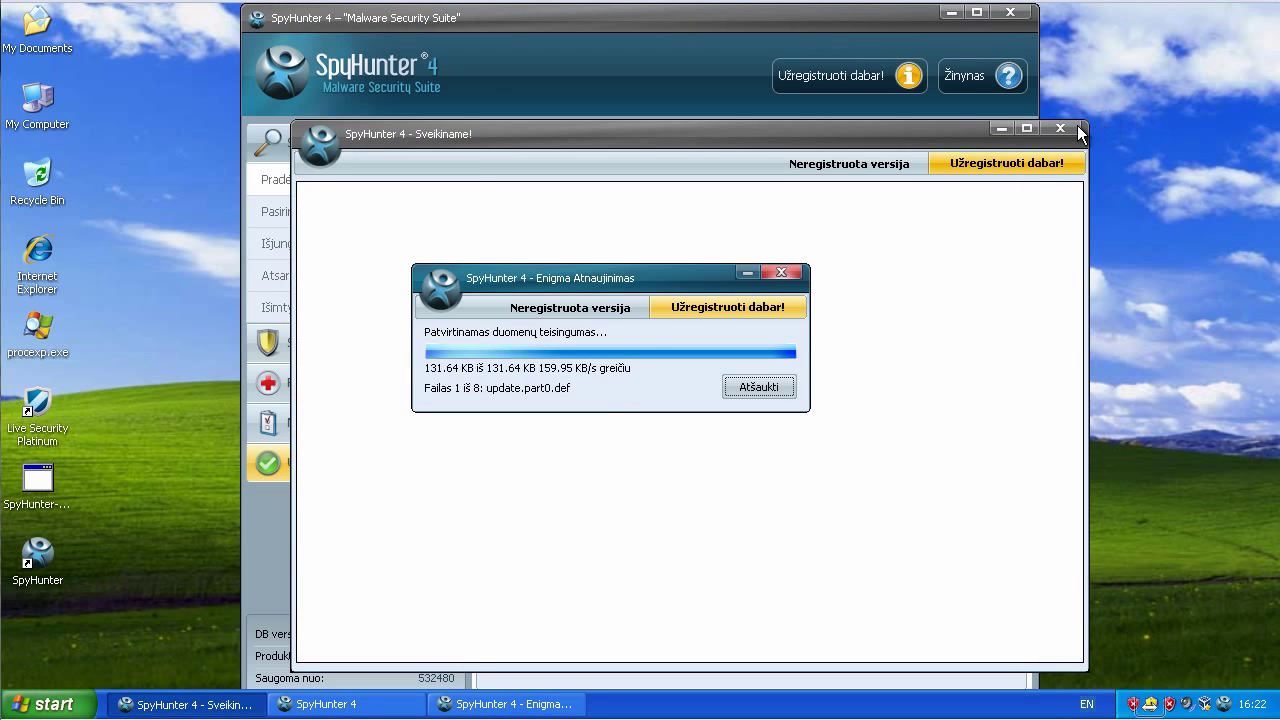
{"action": "left_click", "coordinate": [1062, 129]}
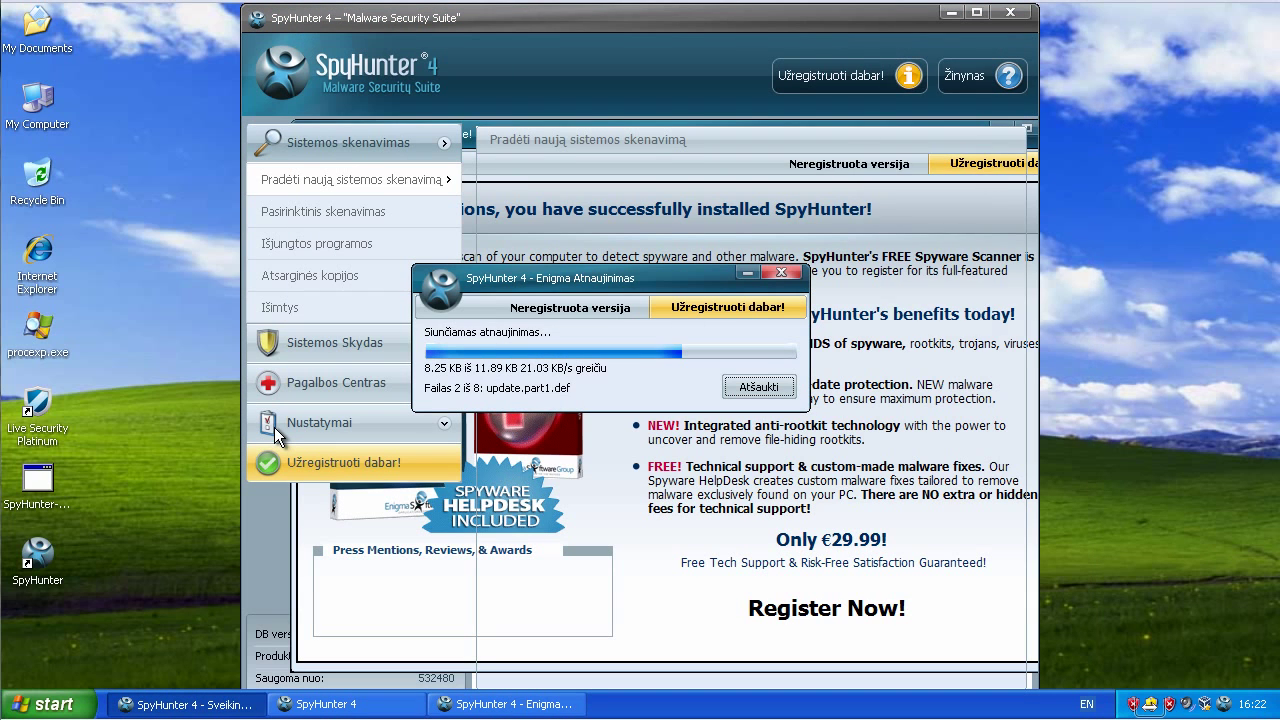
- Set the SpyHunter interface language to English in the general settings, moving the update window out of the way
{"action": "left_click", "coordinate": [279, 430]}
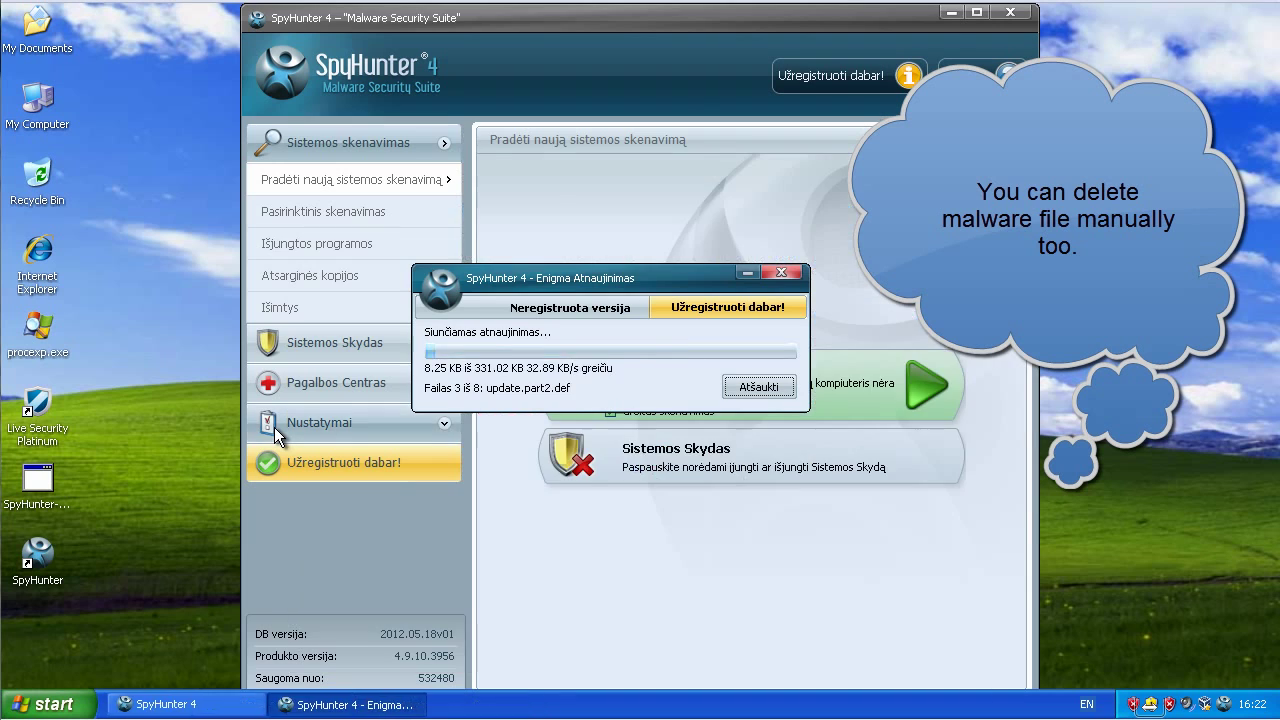
{"action": "left_click_drag", "start_coordinate": [666, 281], "coordinate": [420, 205]}
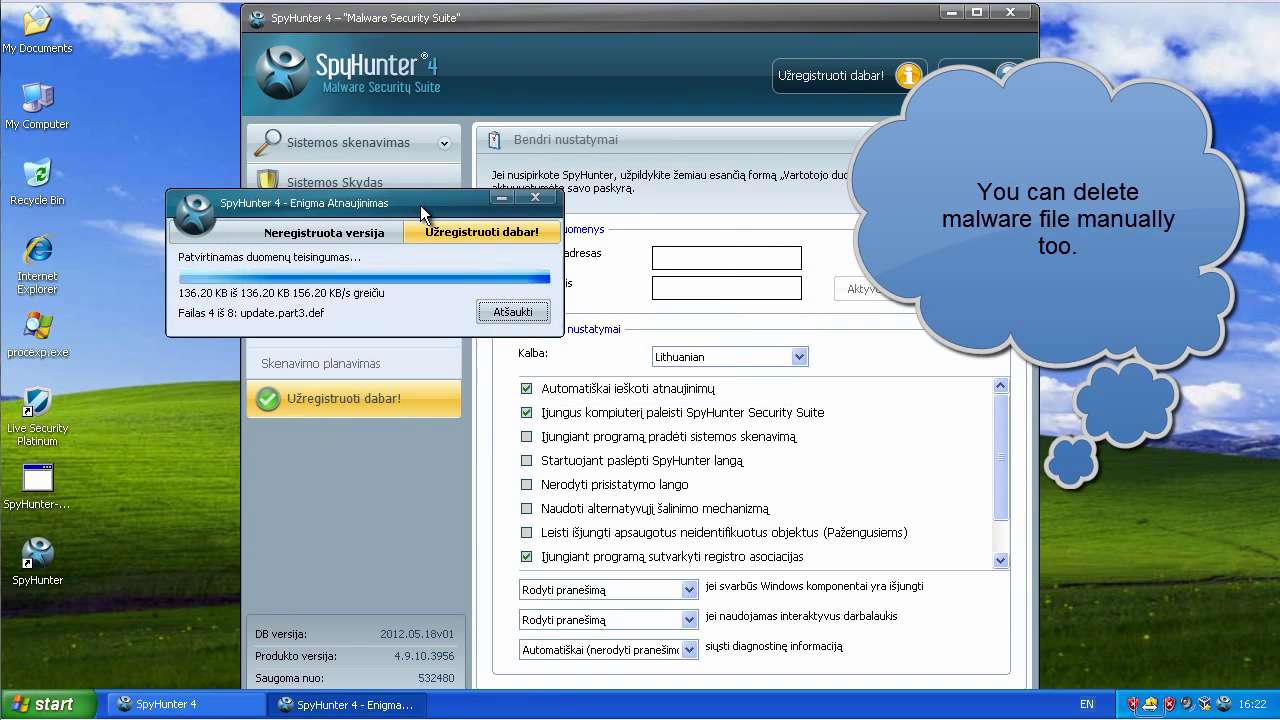
{"action": "left_click", "coordinate": [717, 358]}
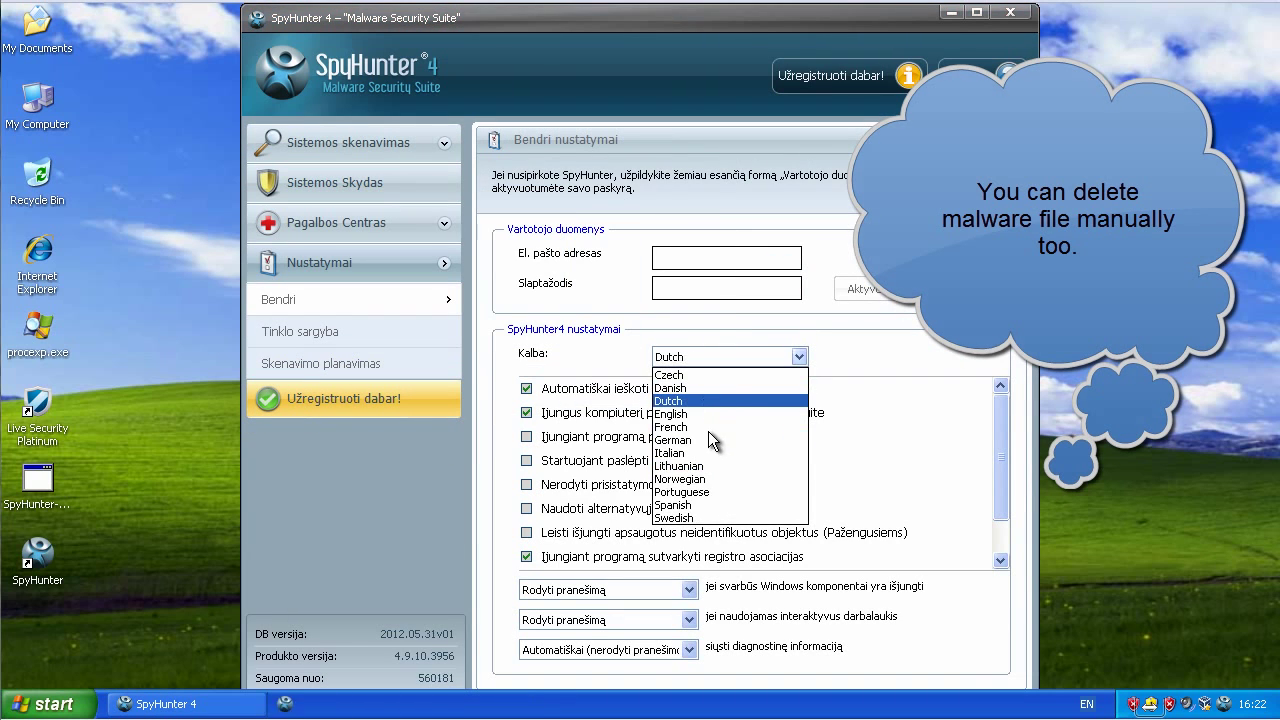
{"action": "left_click", "coordinate": [700, 400]}
{"action": "left_click", "coordinate": [700, 357]}
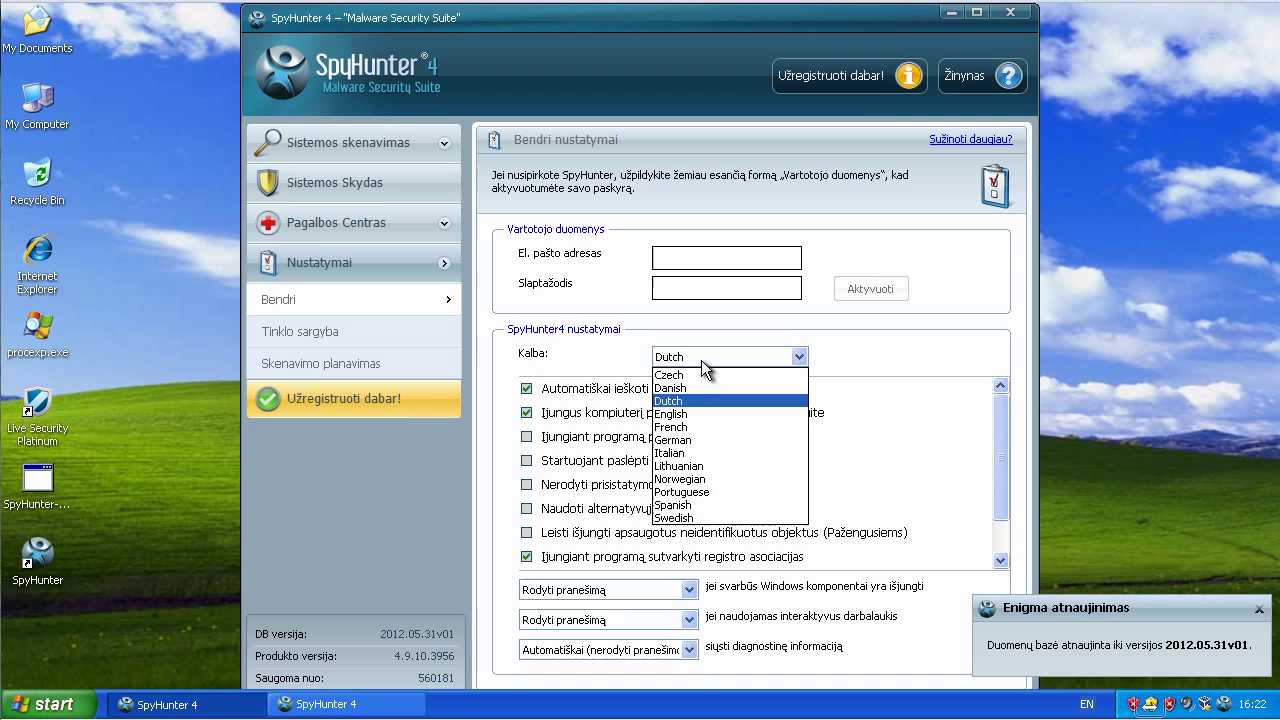
{"action": "left_click", "coordinate": [695, 416]}
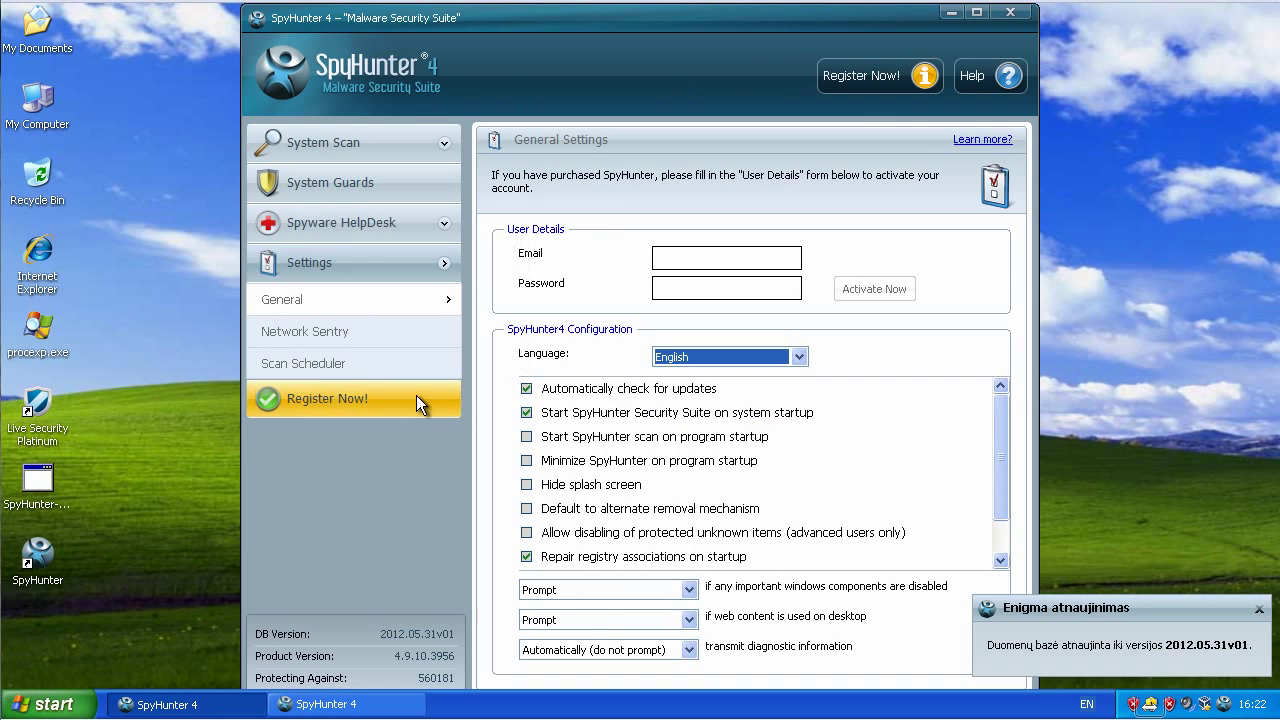